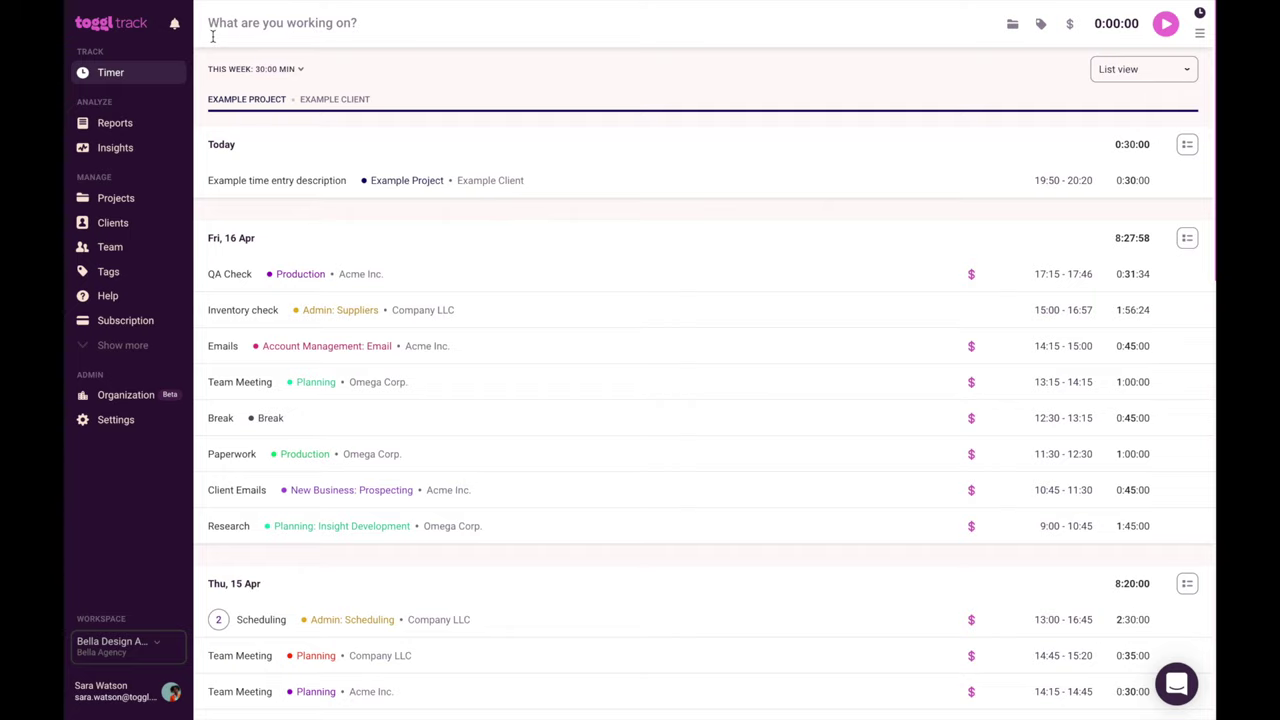
Step: Describe a new entry as 'A time entry description...' with project Break and tag admin
click(276, 33)
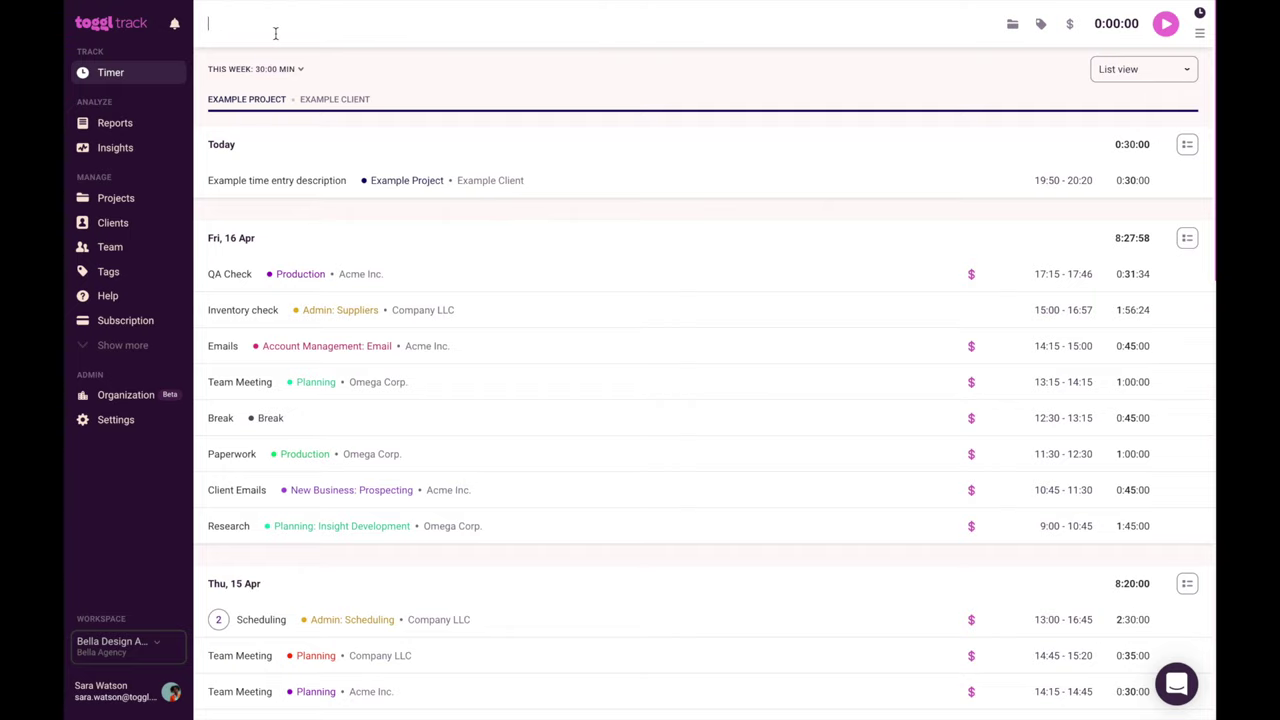
text(A time entry)
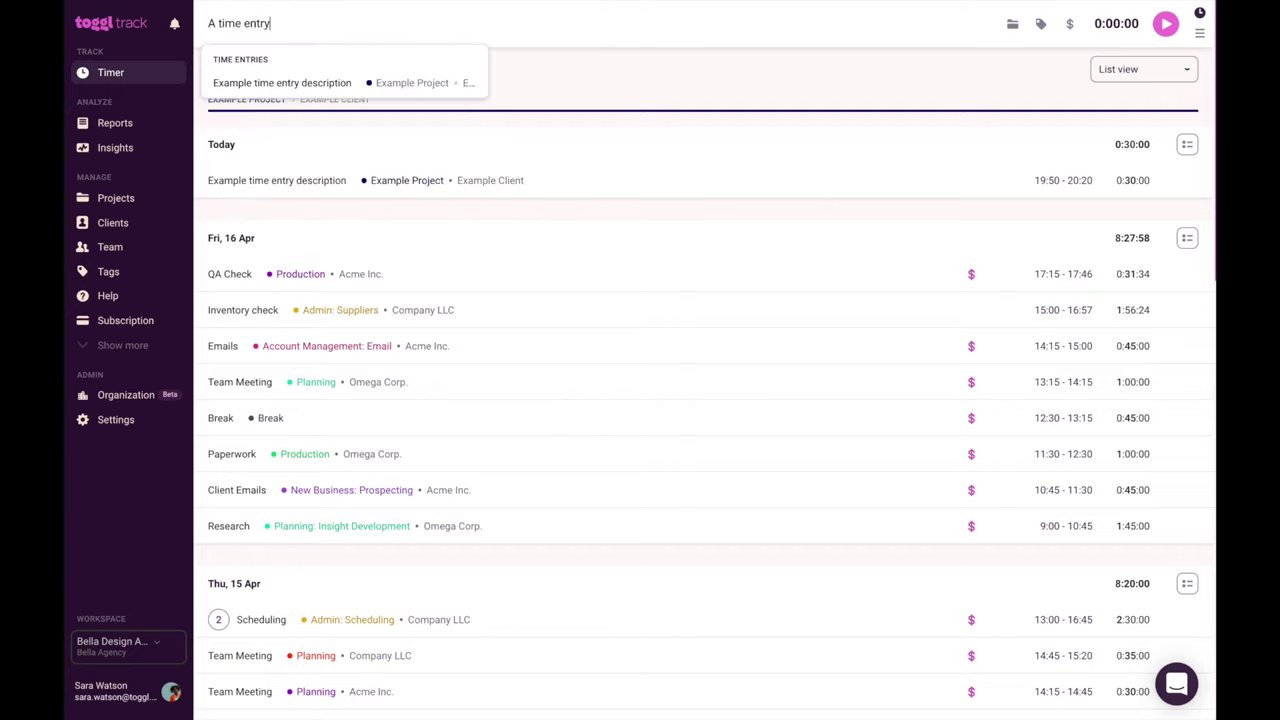
text( description...)
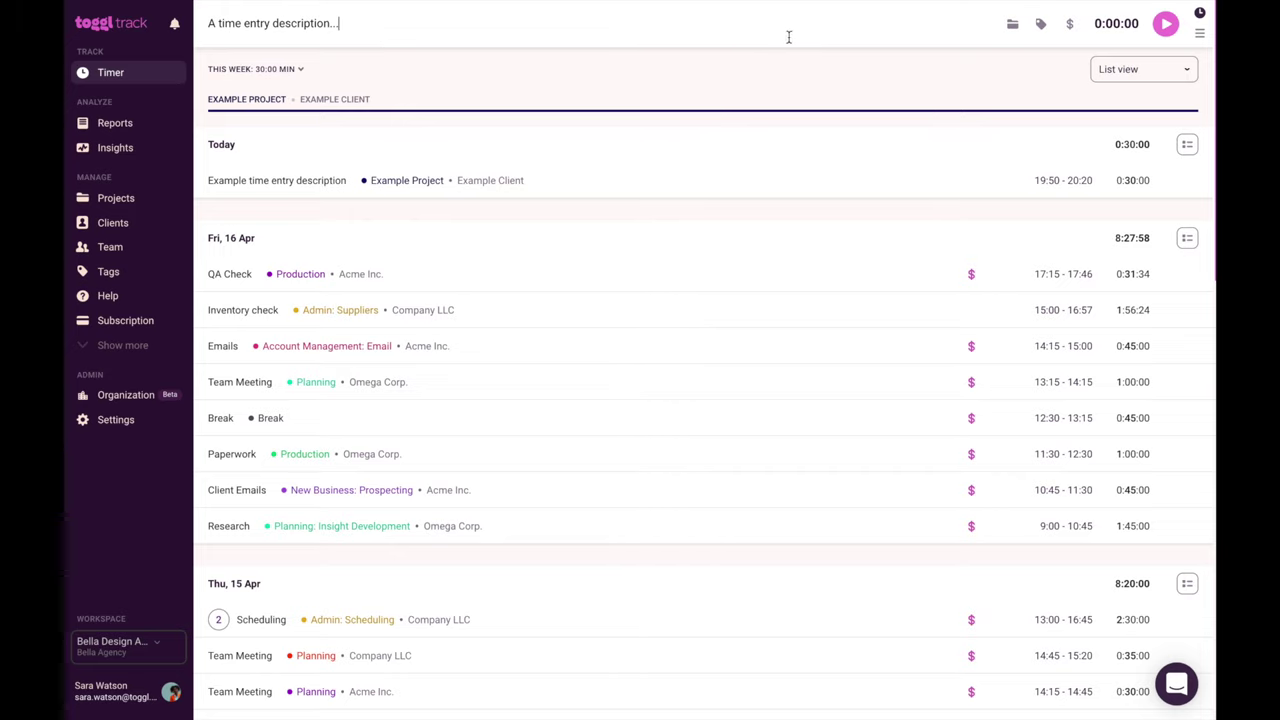
click(1012, 24)
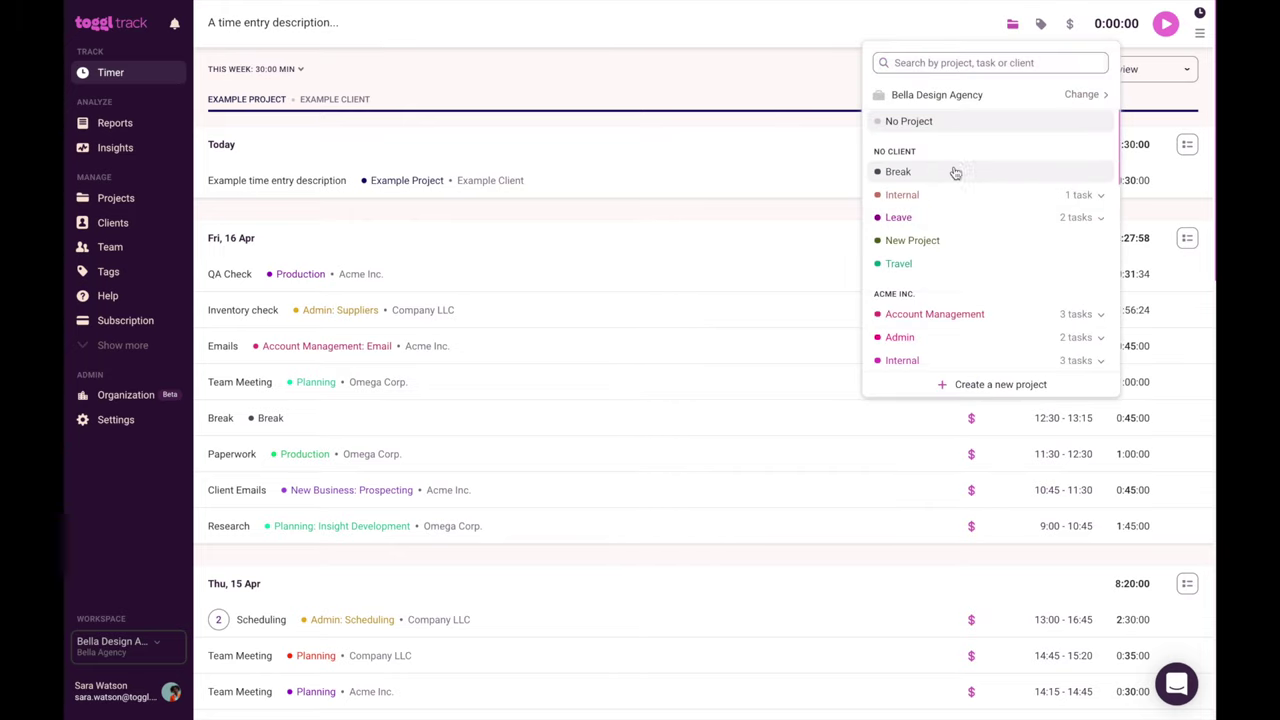
click(954, 171)
click(1041, 24)
click(975, 103)
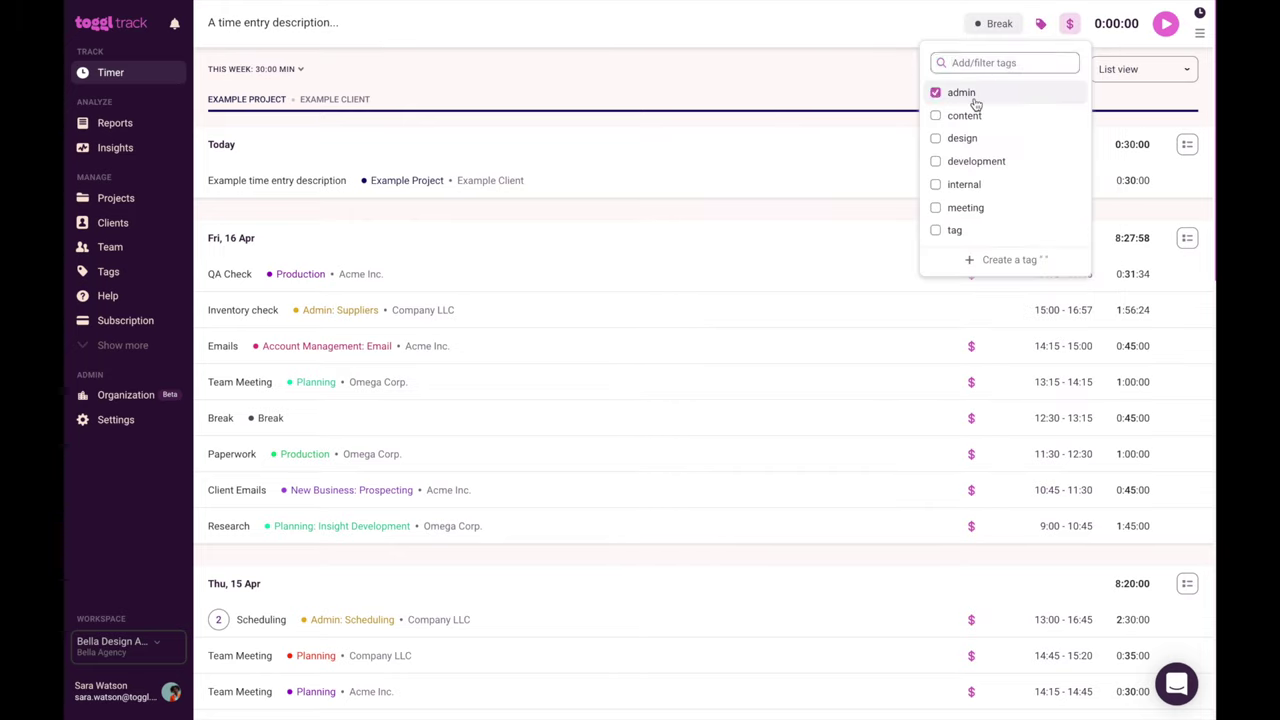
click(1141, 36)
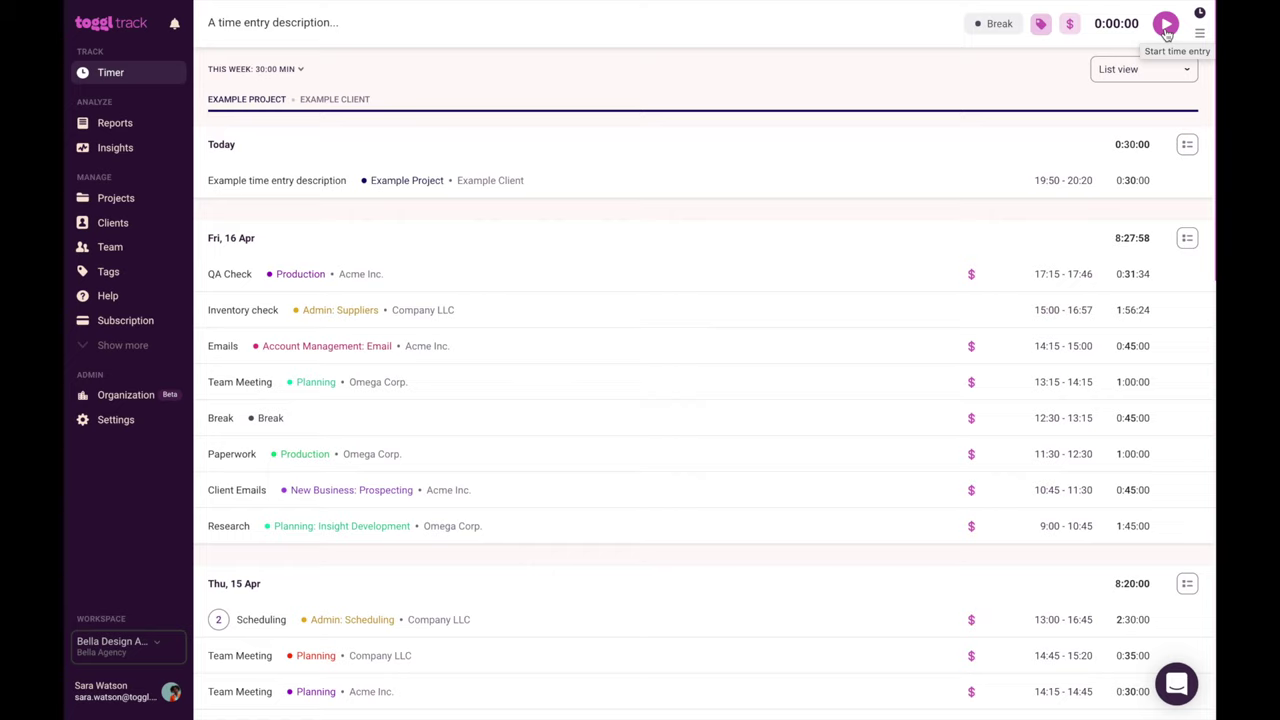
Step: Time the Break entry for about 8 seconds, then time the Emails task briefly
click(1166, 33)
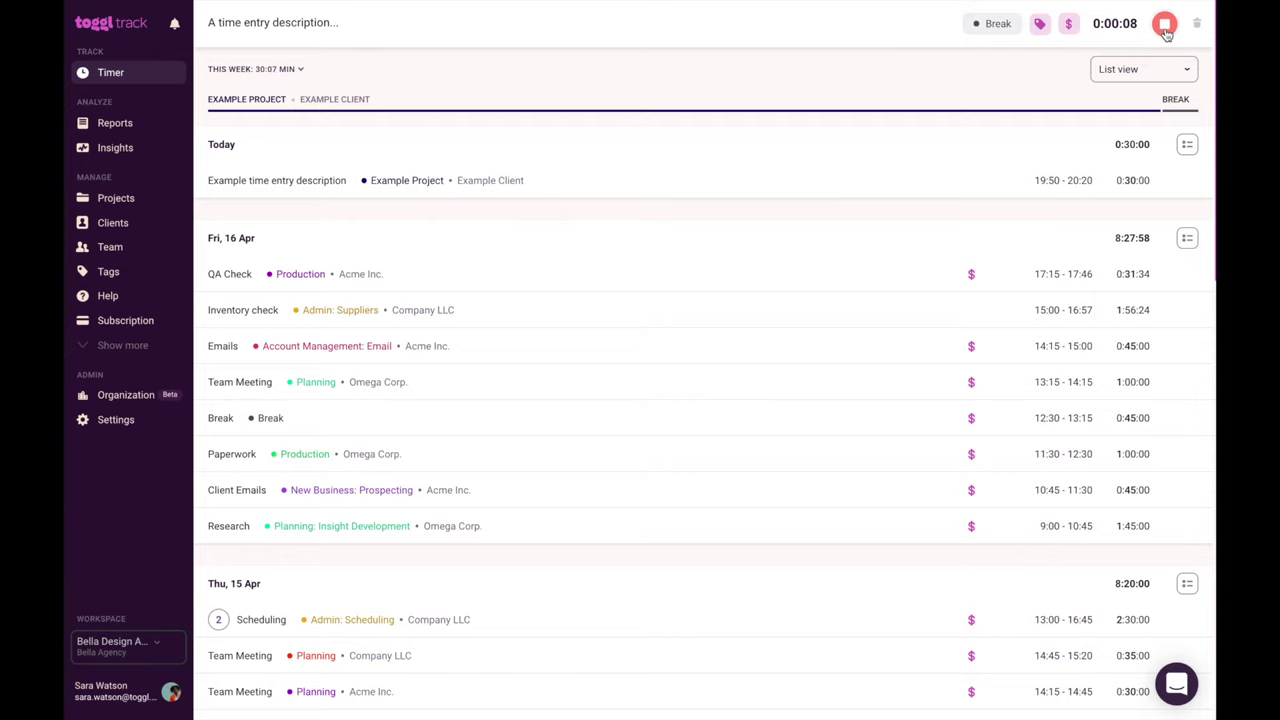
click(1165, 30)
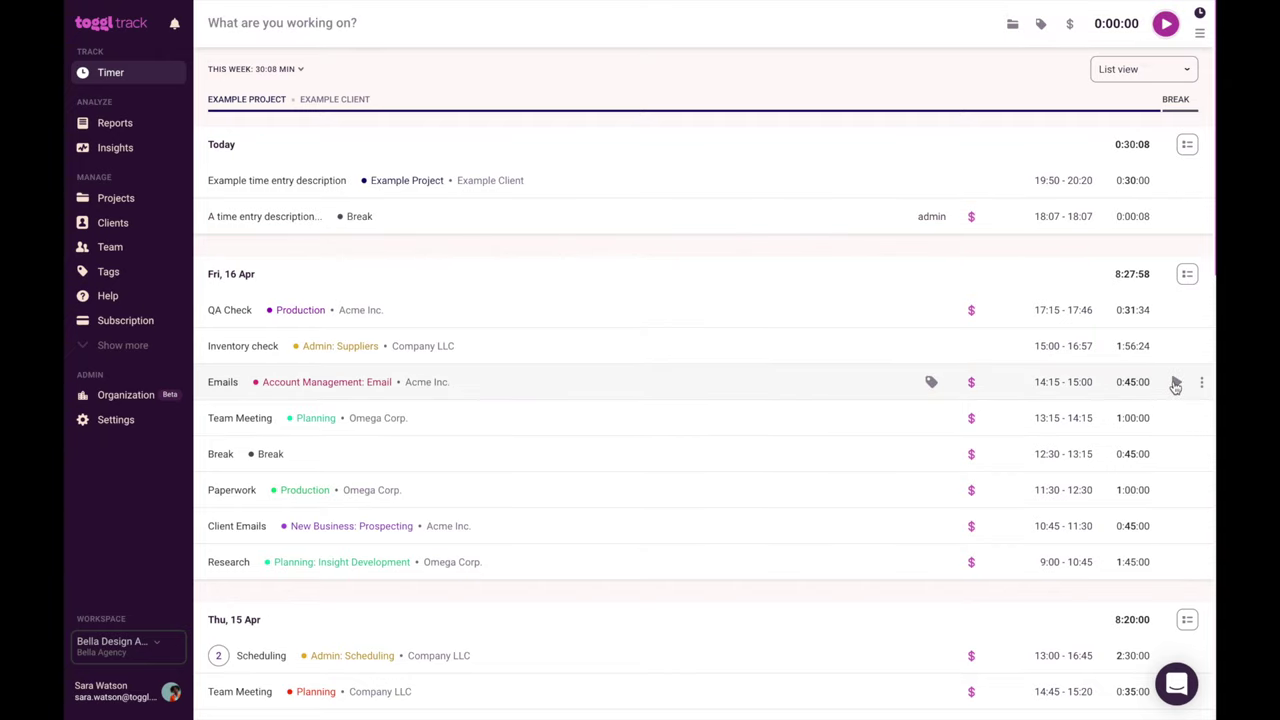
click(1176, 383)
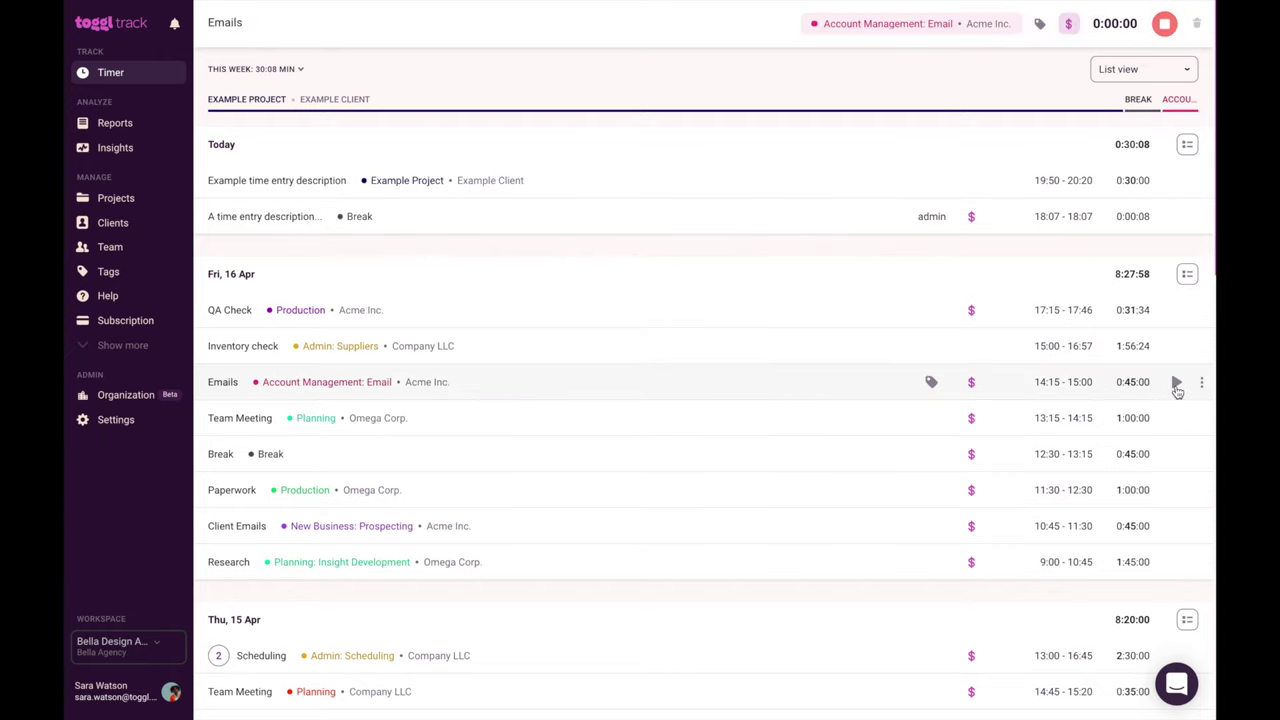
click(1165, 28)
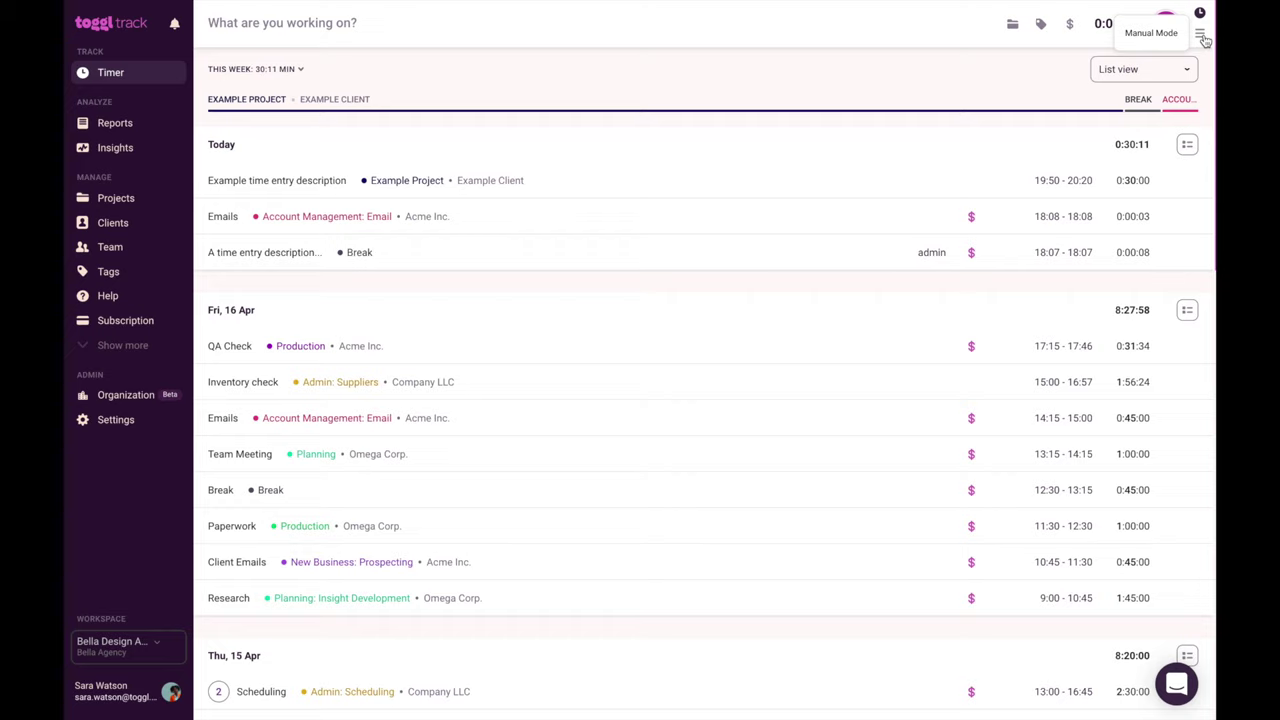
Step: Add a 30-minute manual entry on April 18, from 17:38 to 18:08
click(1201, 36)
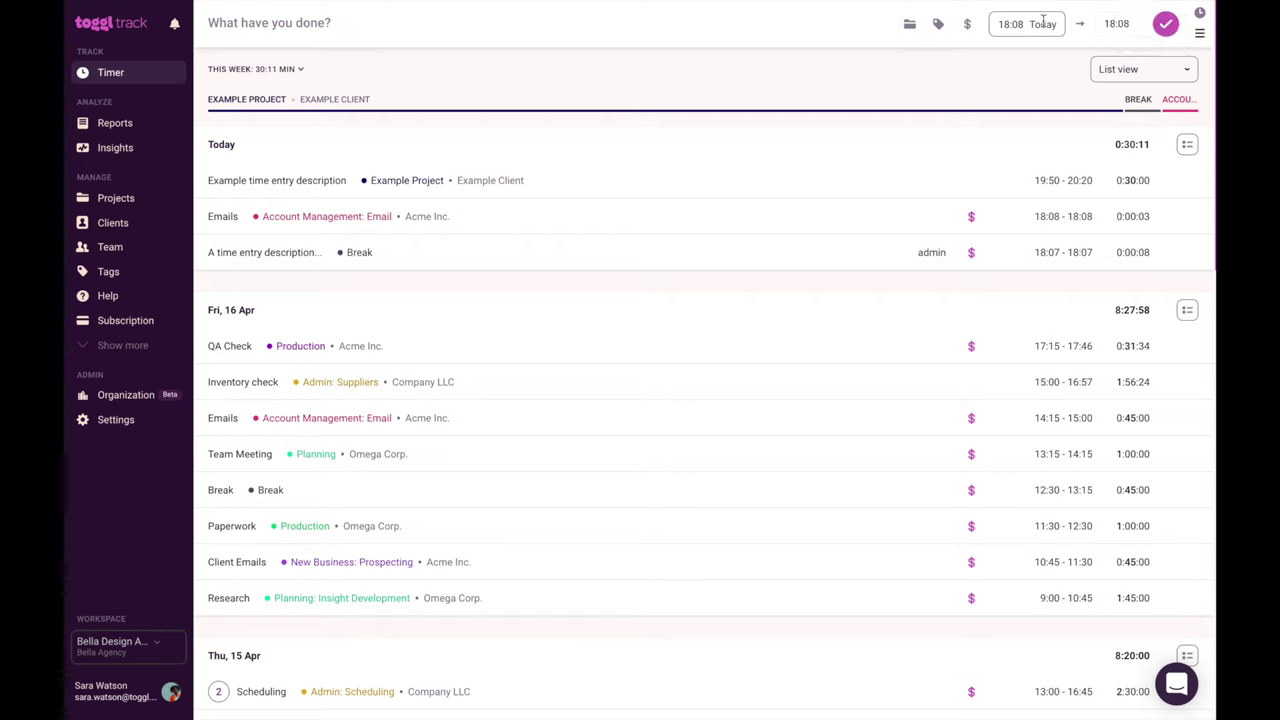
click(1042, 22)
click(1118, 181)
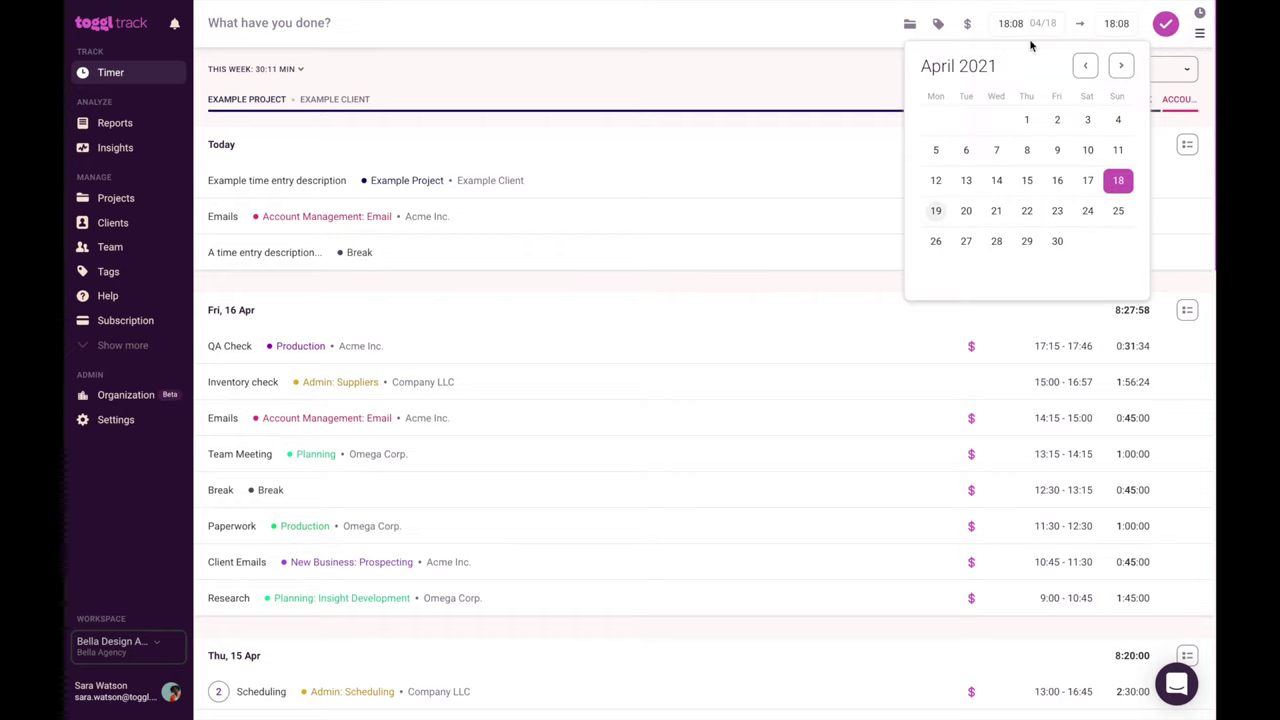
click(1007, 25)
key(BackSpace)
text(7:38)
key(Return)
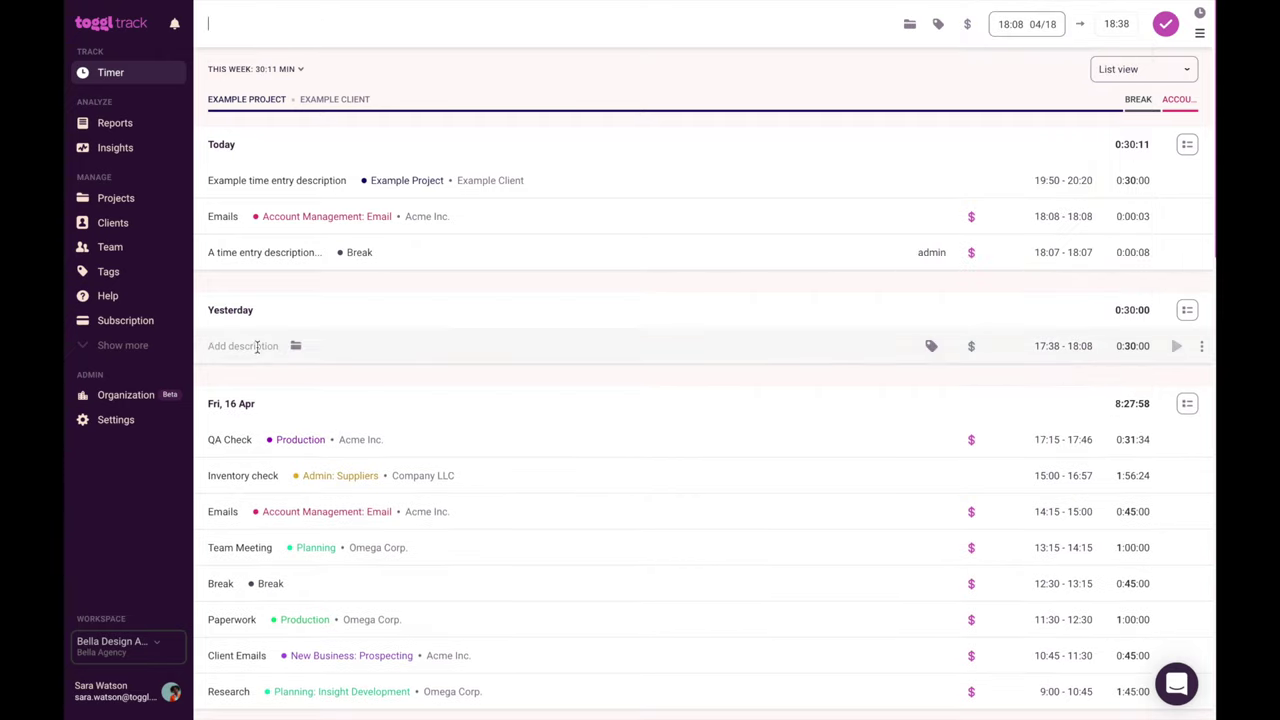
Step: Name the new manual entry 'Yesterday's time entry'
click(254, 346)
text(Yesterd)
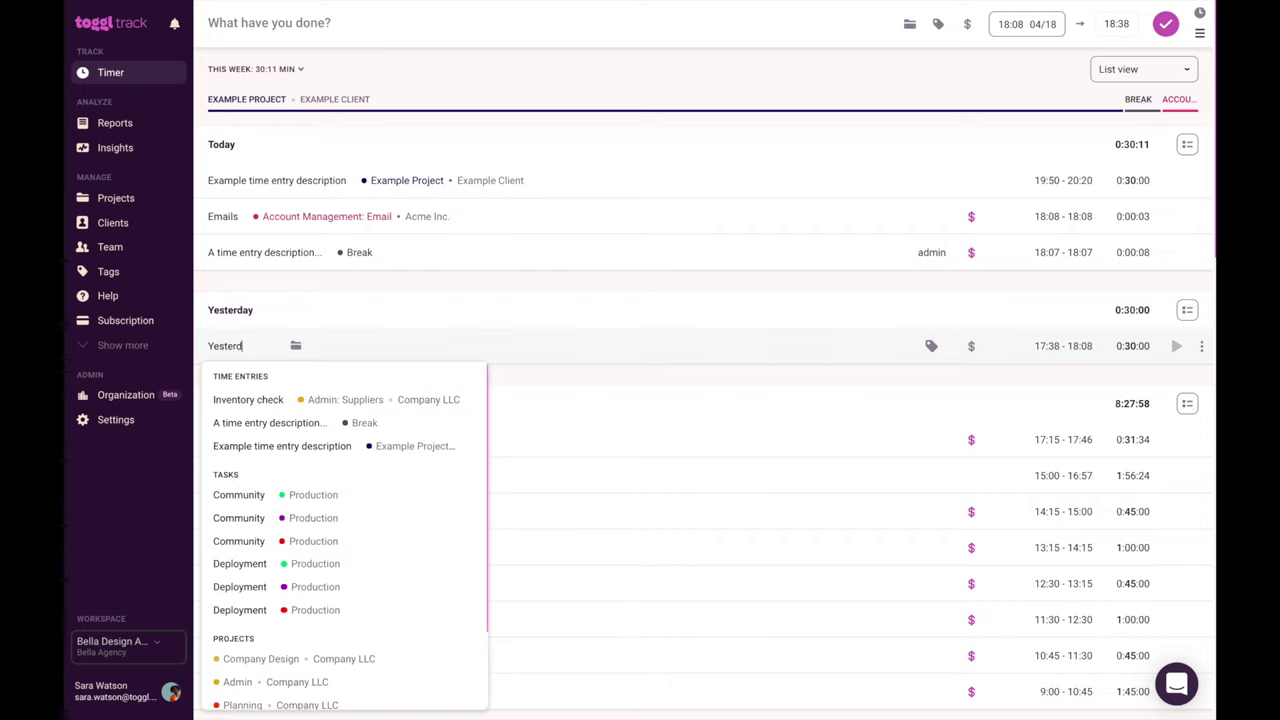
text(ay's time entry)
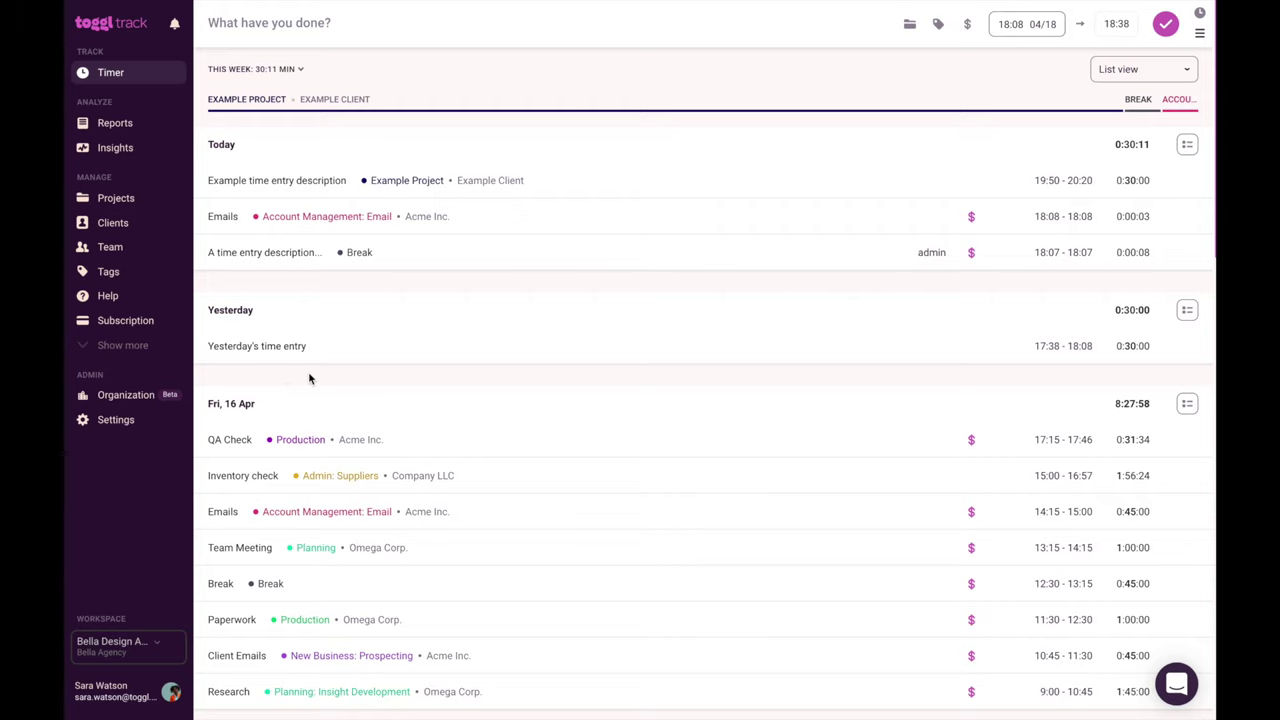
click(1160, 78)
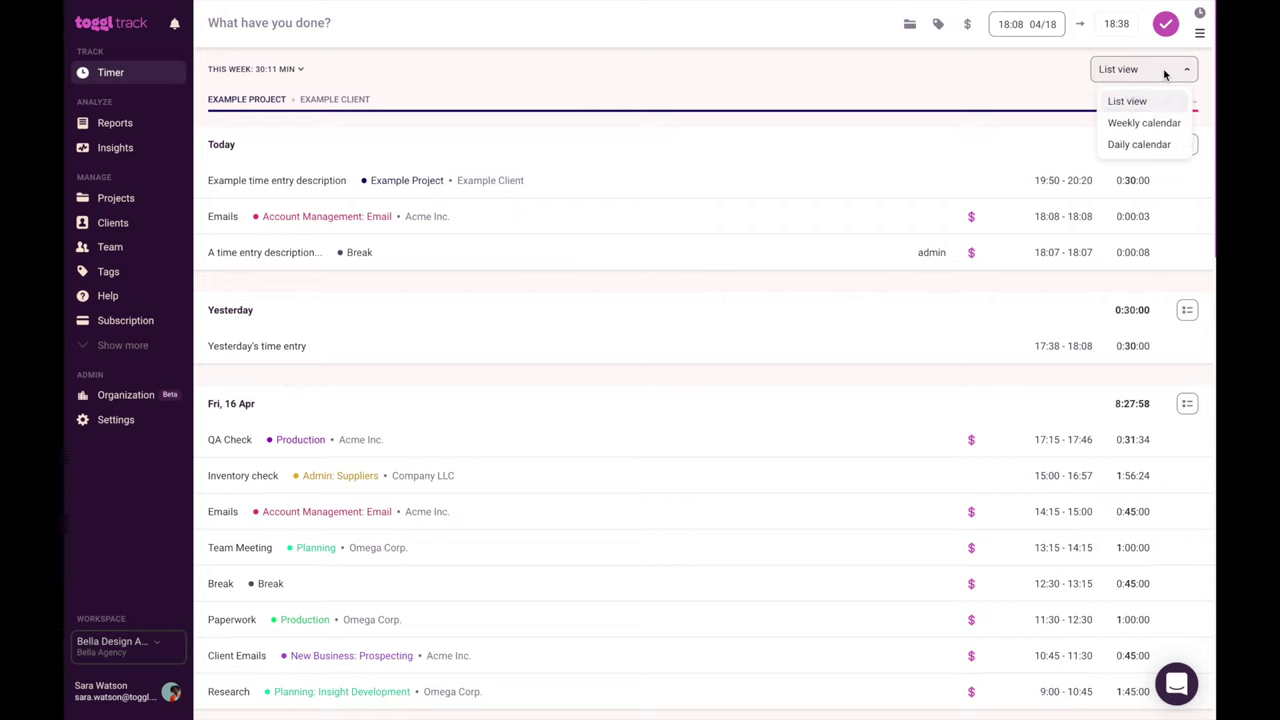
Step: Switch the timer to the weekly calendar view
click(1143, 123)
scroll(993, 345, up, 2)
scroll(993, 348, up, 1)
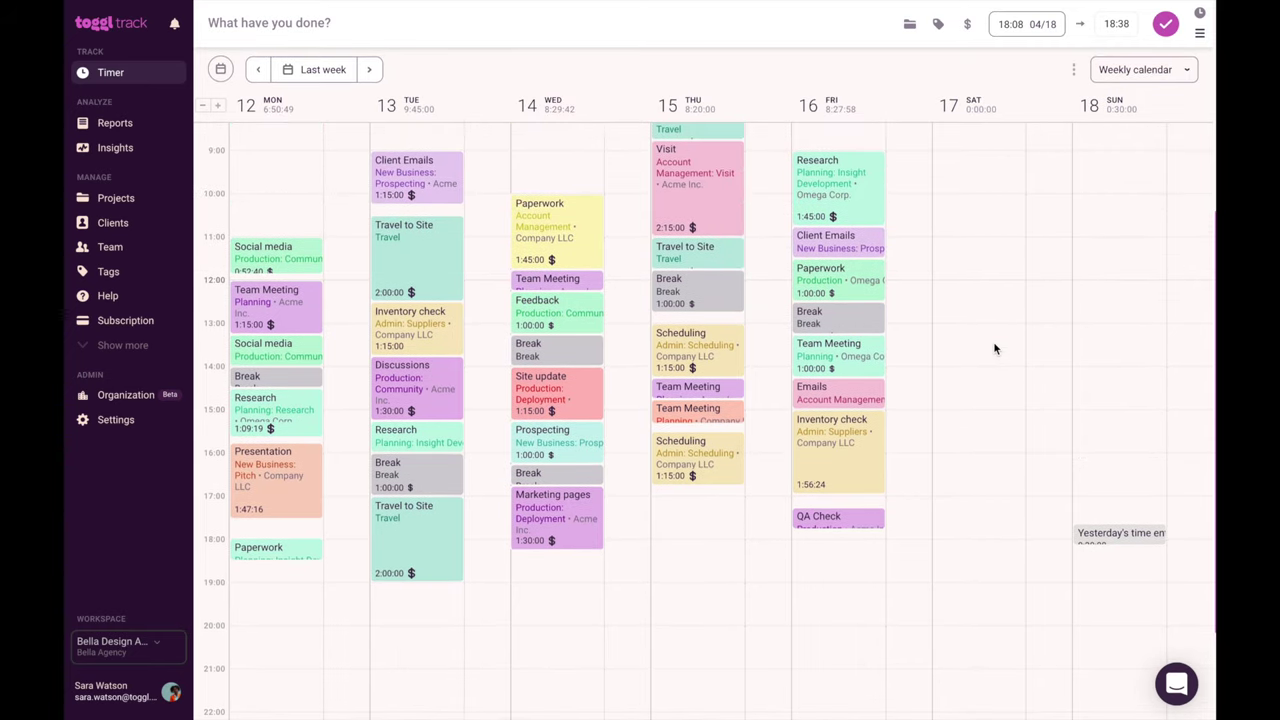
Step: Duplicate Friday's Inventory check entry, move the copy to 18:00, and return to List view
click(826, 449)
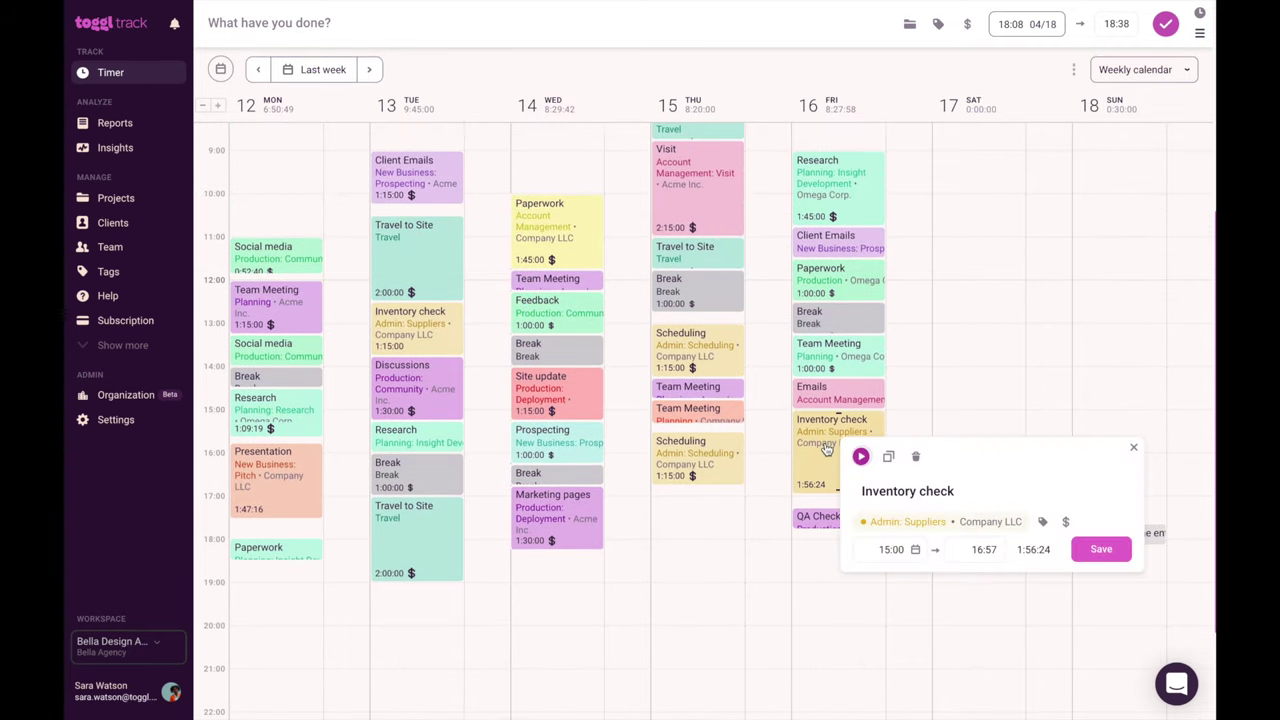
click(888, 456)
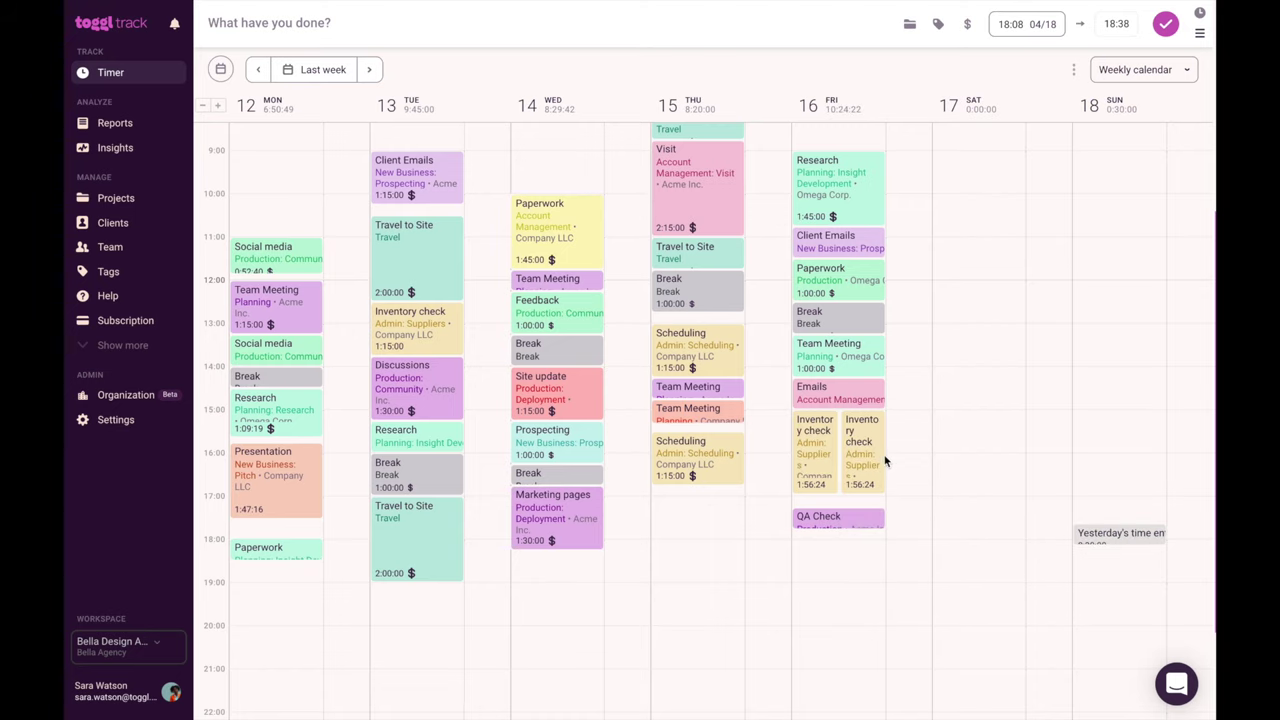
drag(886, 457, 866, 594)
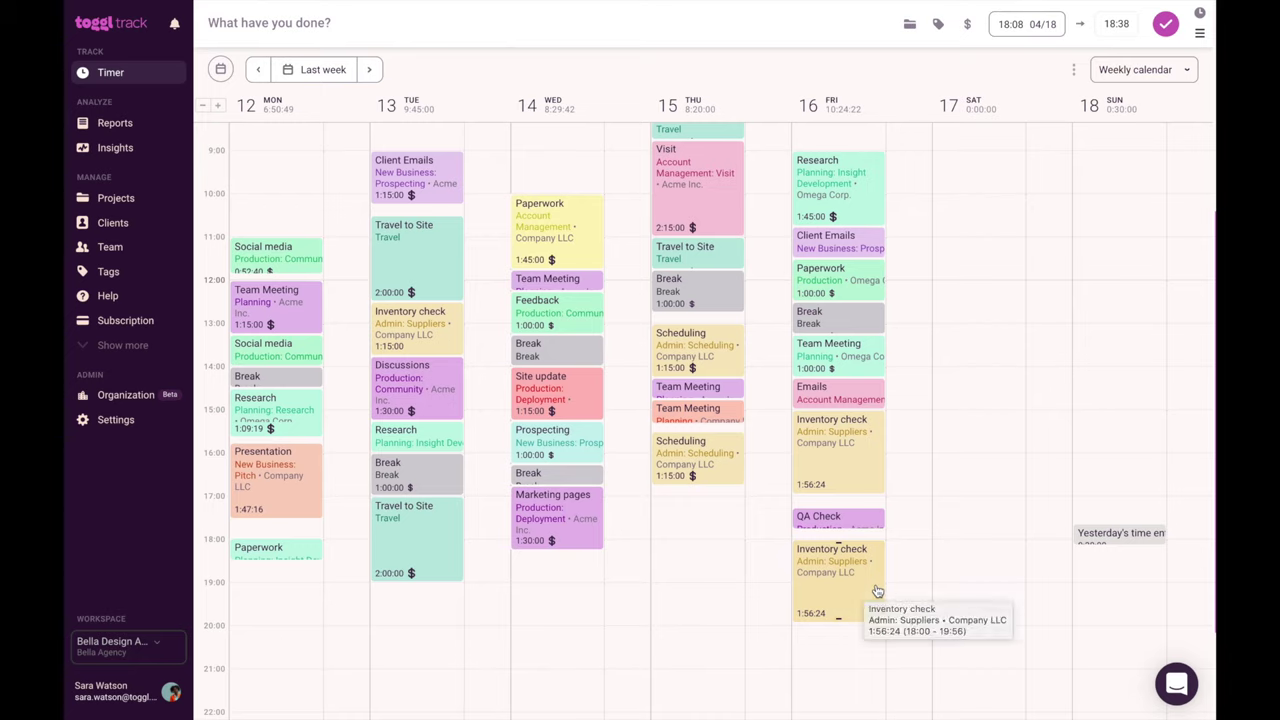
click(1148, 72)
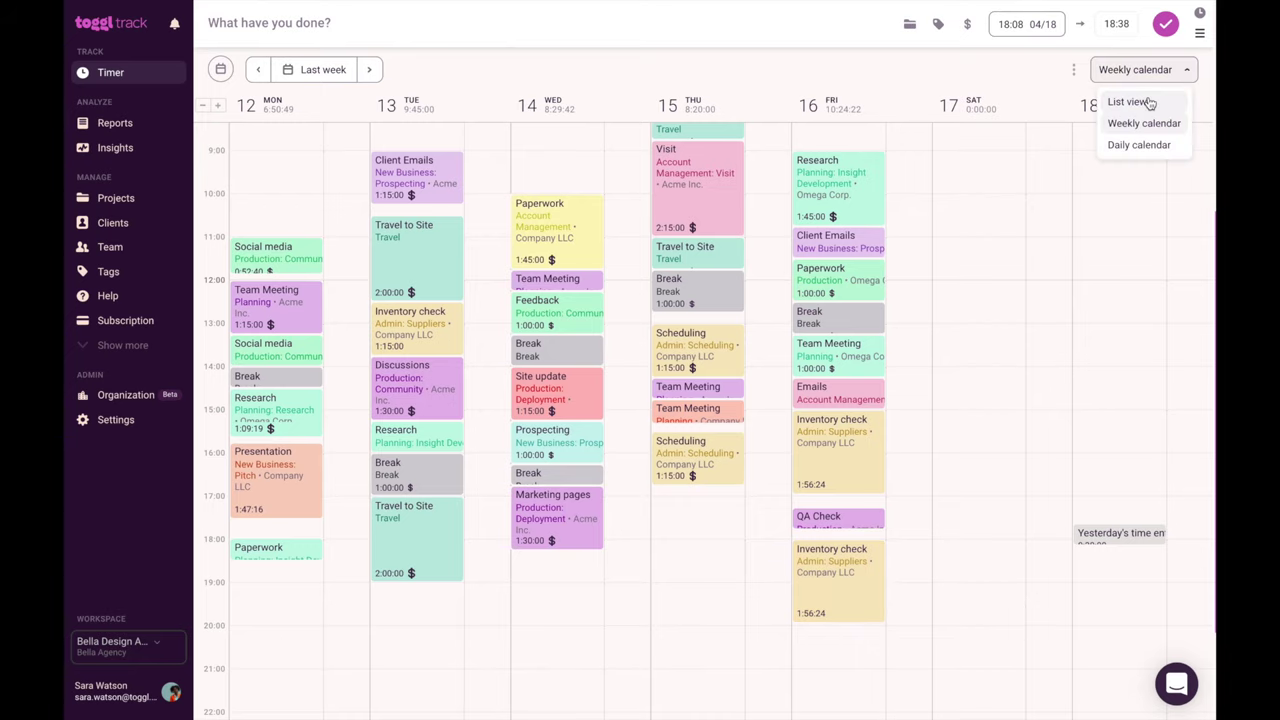
click(1150, 100)
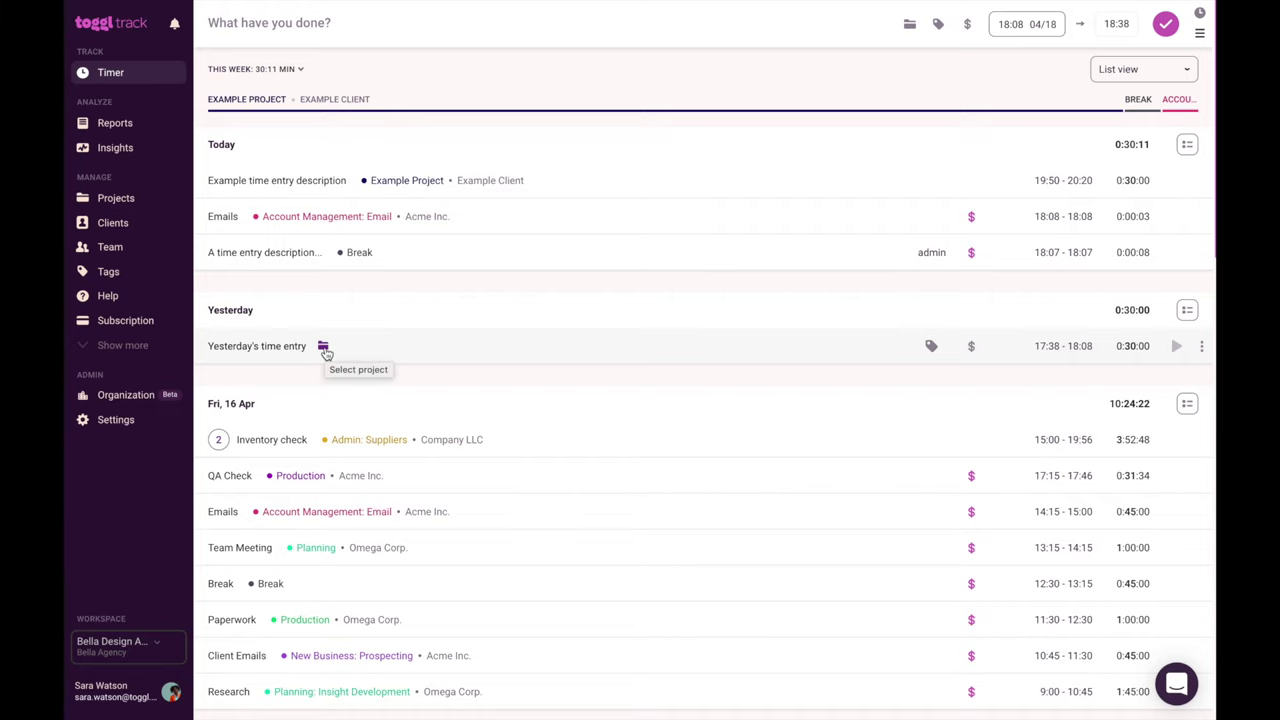
Step: Create 'New Project' for new client 'New client' and assign it to Yesterday's time entry
click(323, 347)
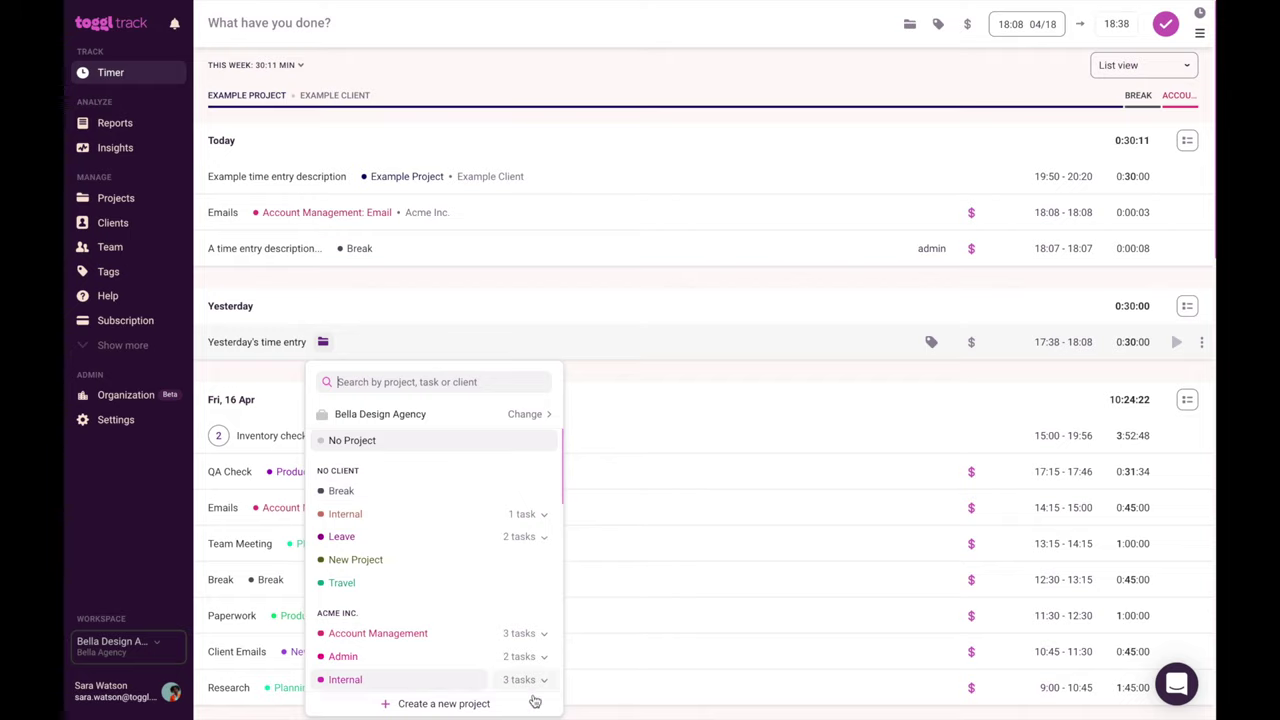
click(529, 700)
text(New P)
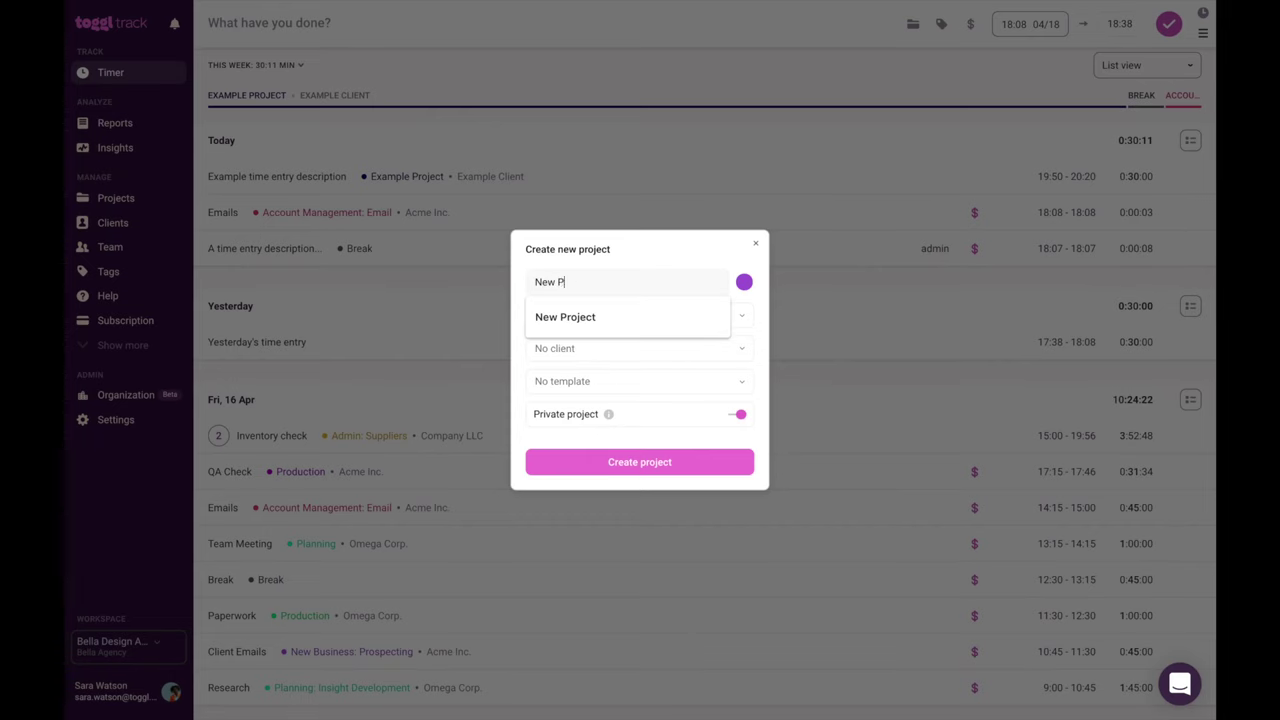
text(roject)
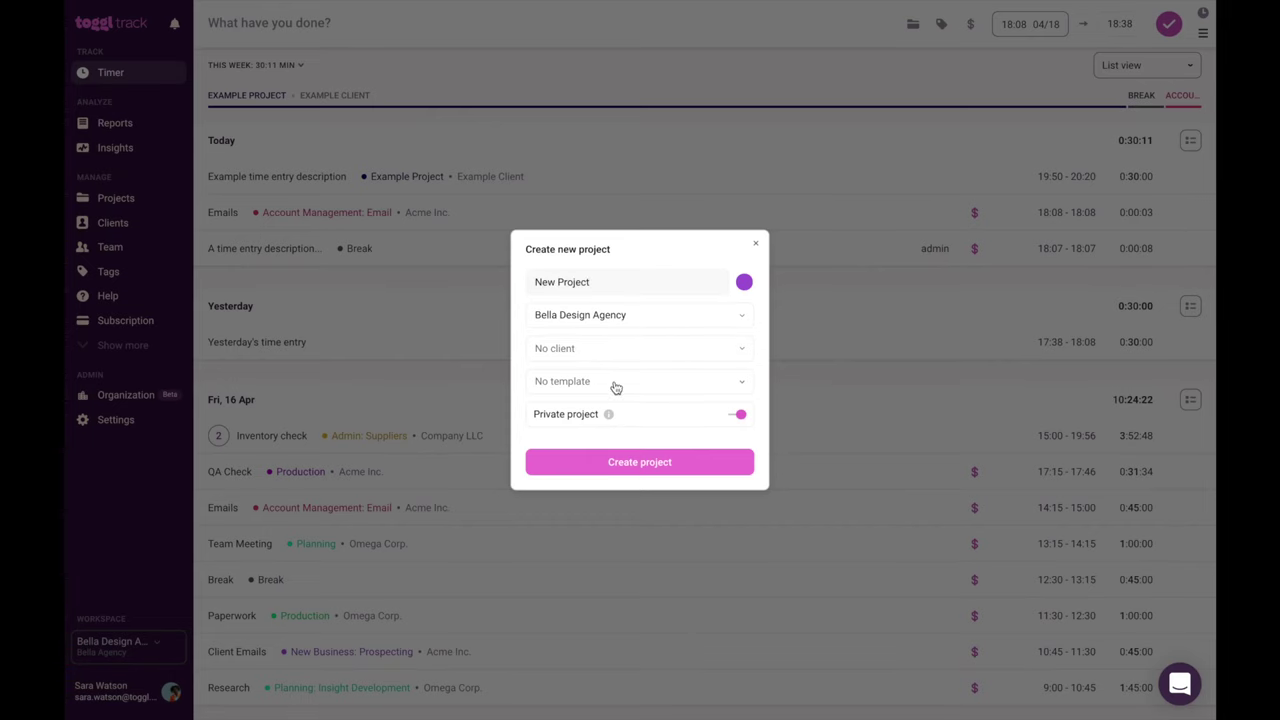
click(603, 352)
text(New)
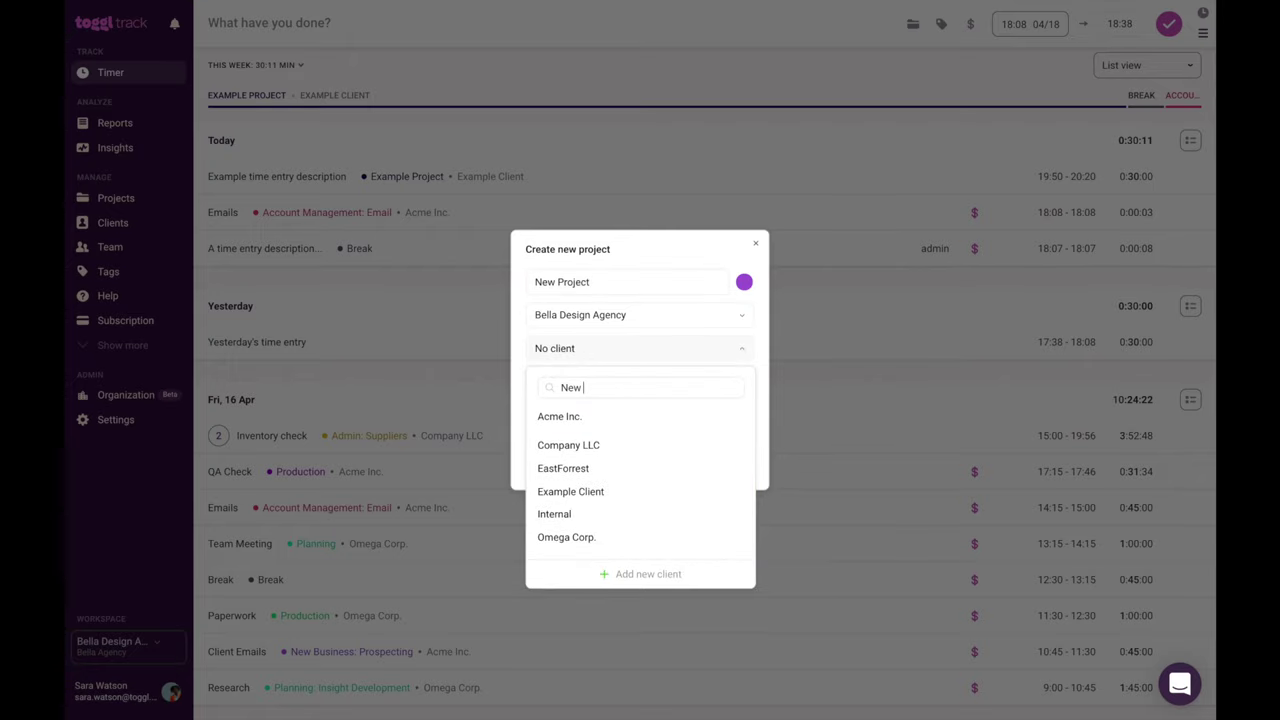
text( client)
click(605, 452)
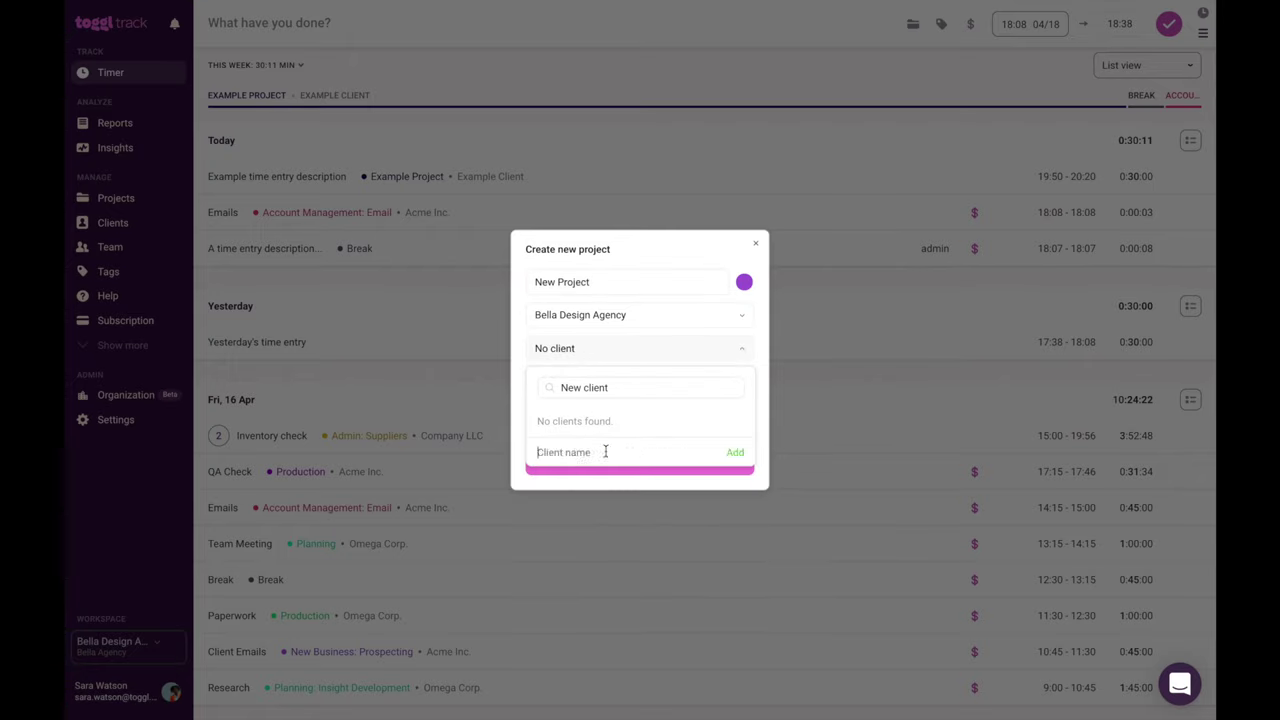
text(New client)
click(730, 455)
click(625, 472)
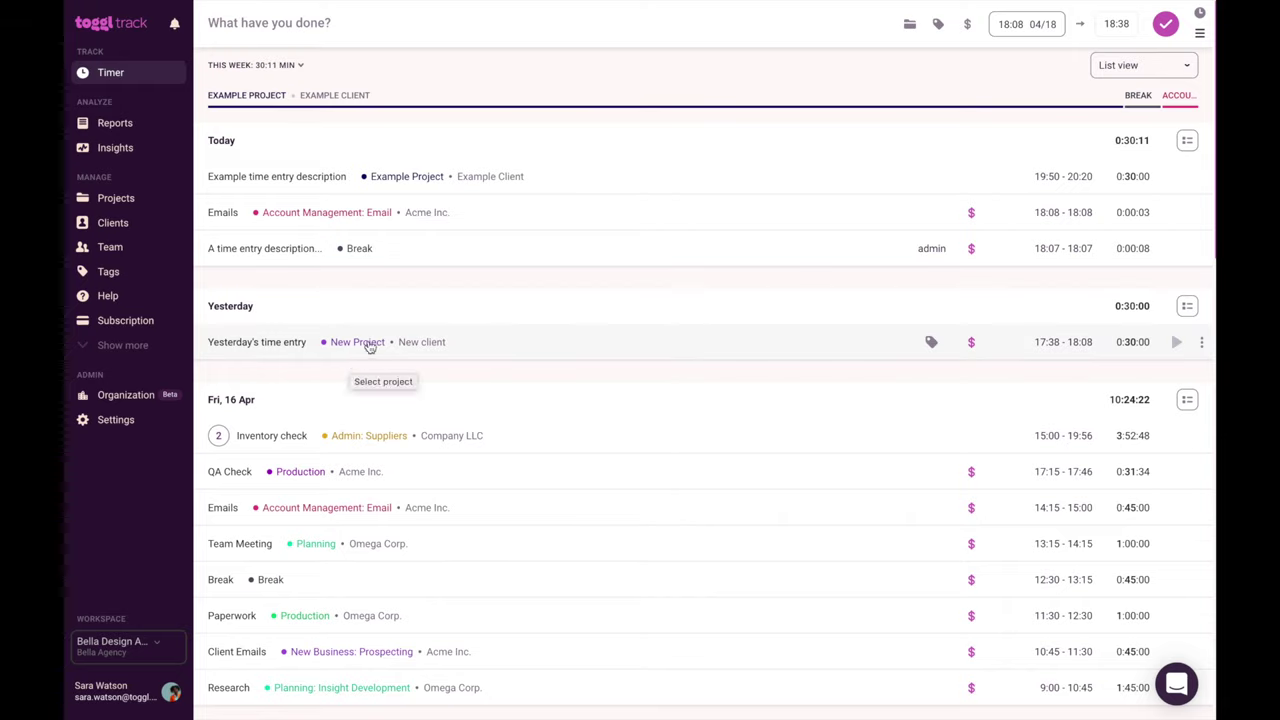
Step: Assign yesterday's entry to the Internal: Revenue task
click(368, 343)
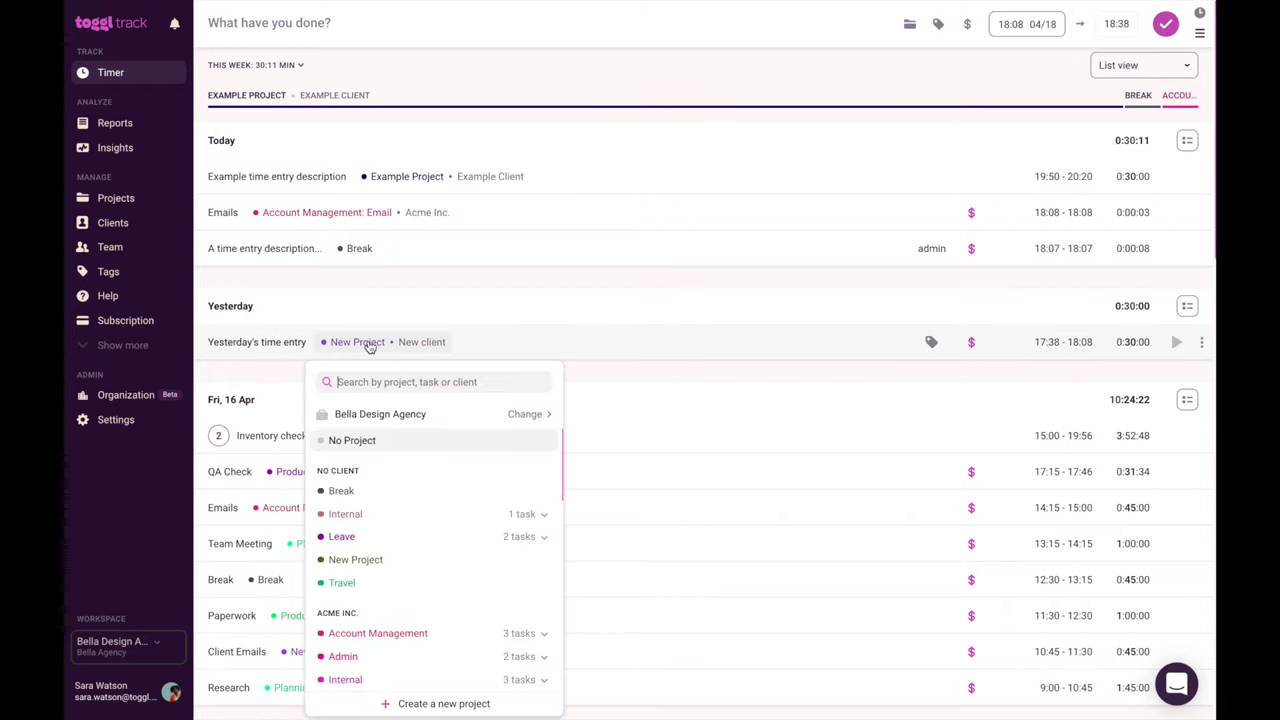
click(541, 516)
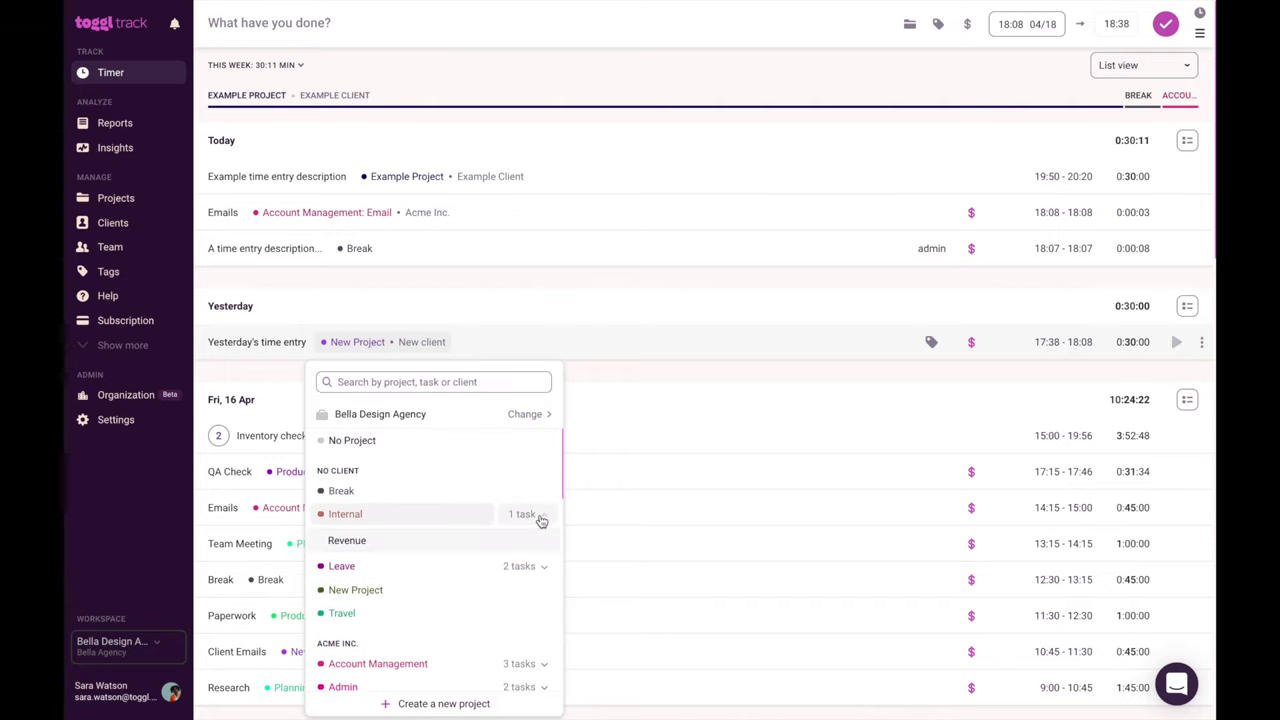
click(370, 546)
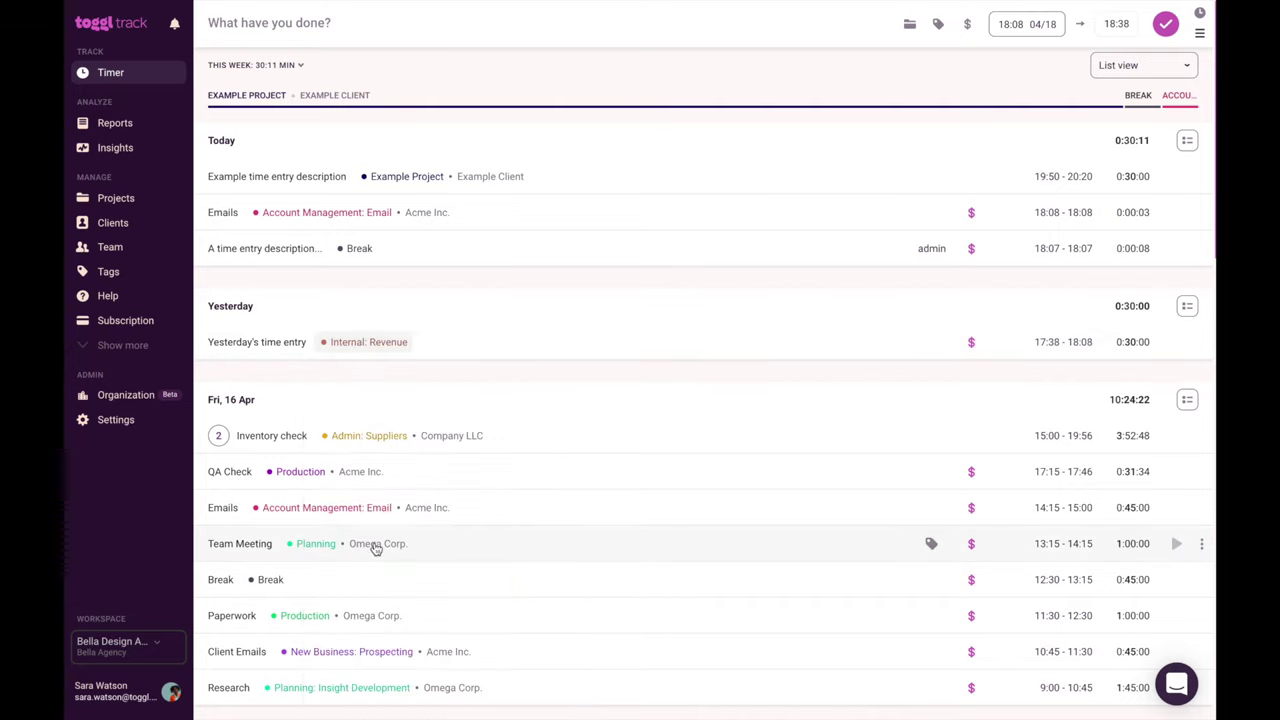
Step: Move the Break entry to the Leave: Vacation task
click(360, 248)
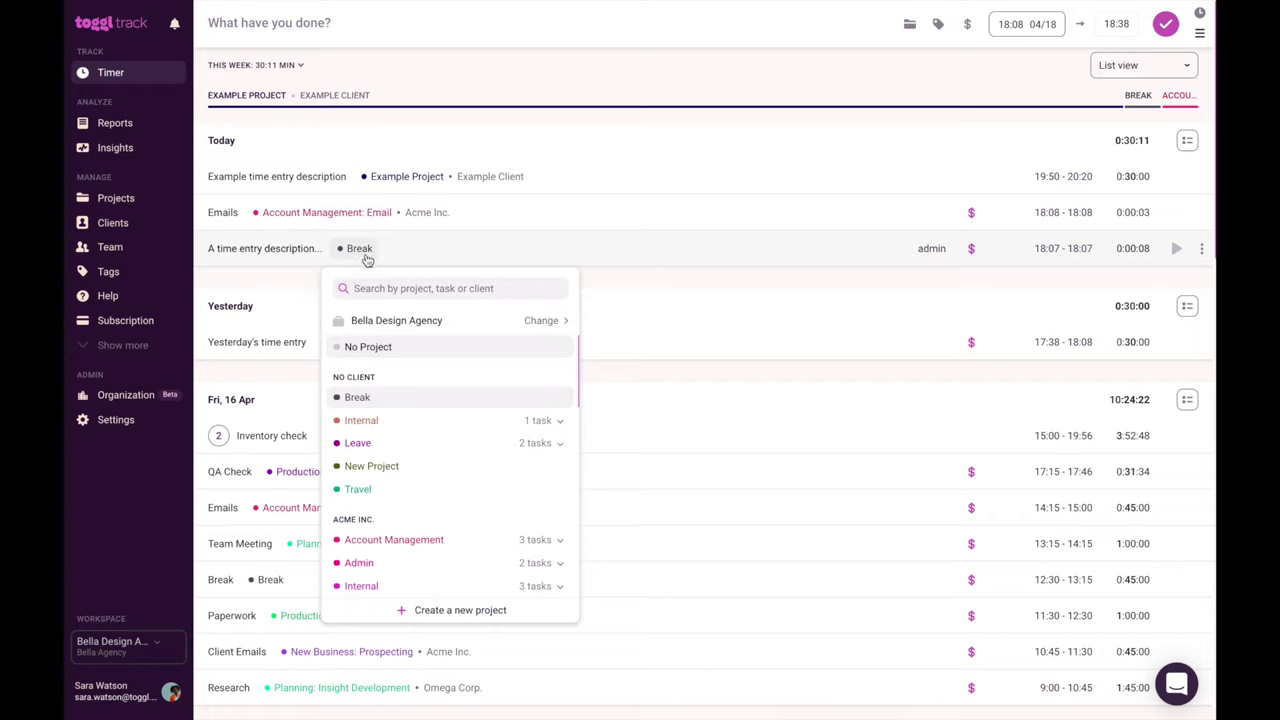
click(552, 444)
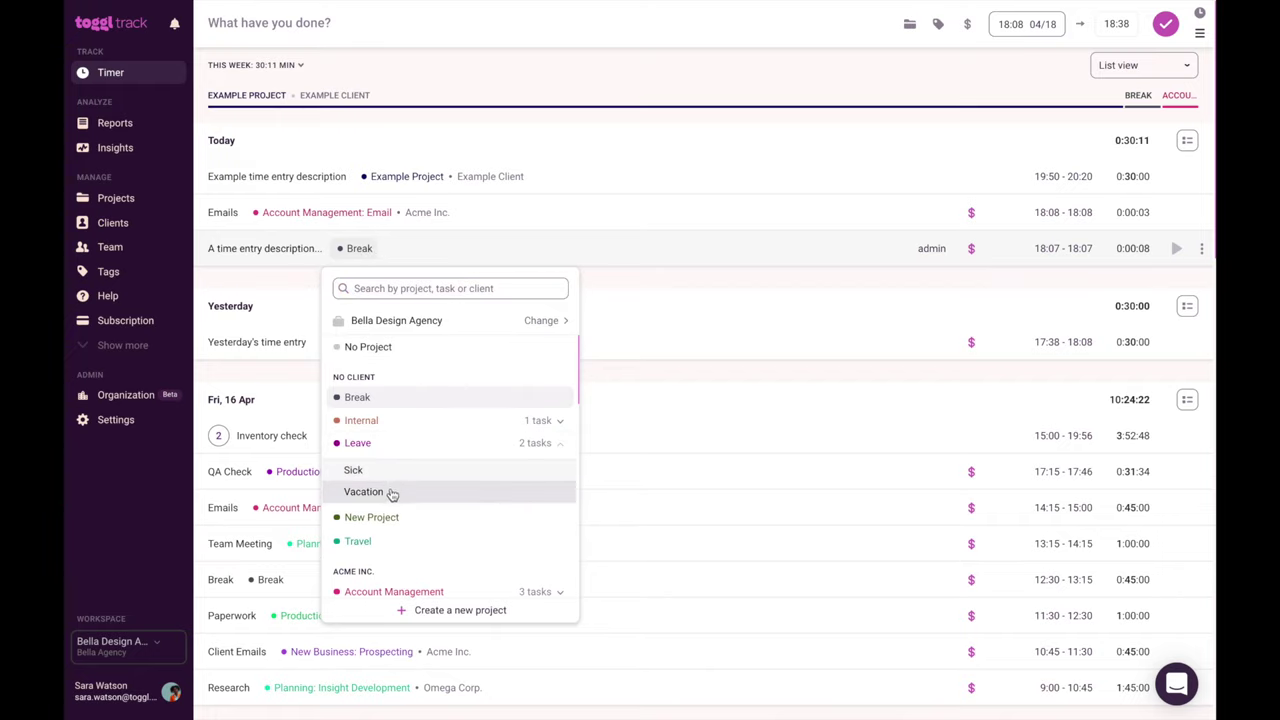
click(392, 493)
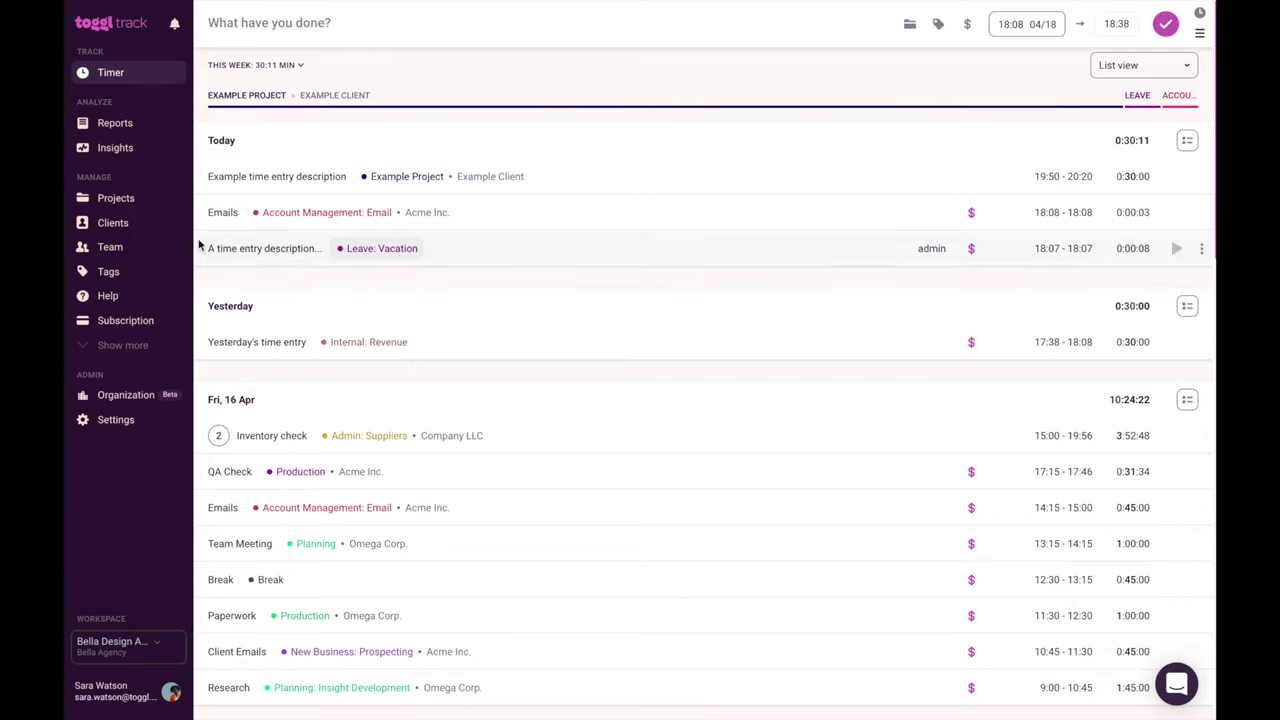
click(149, 198)
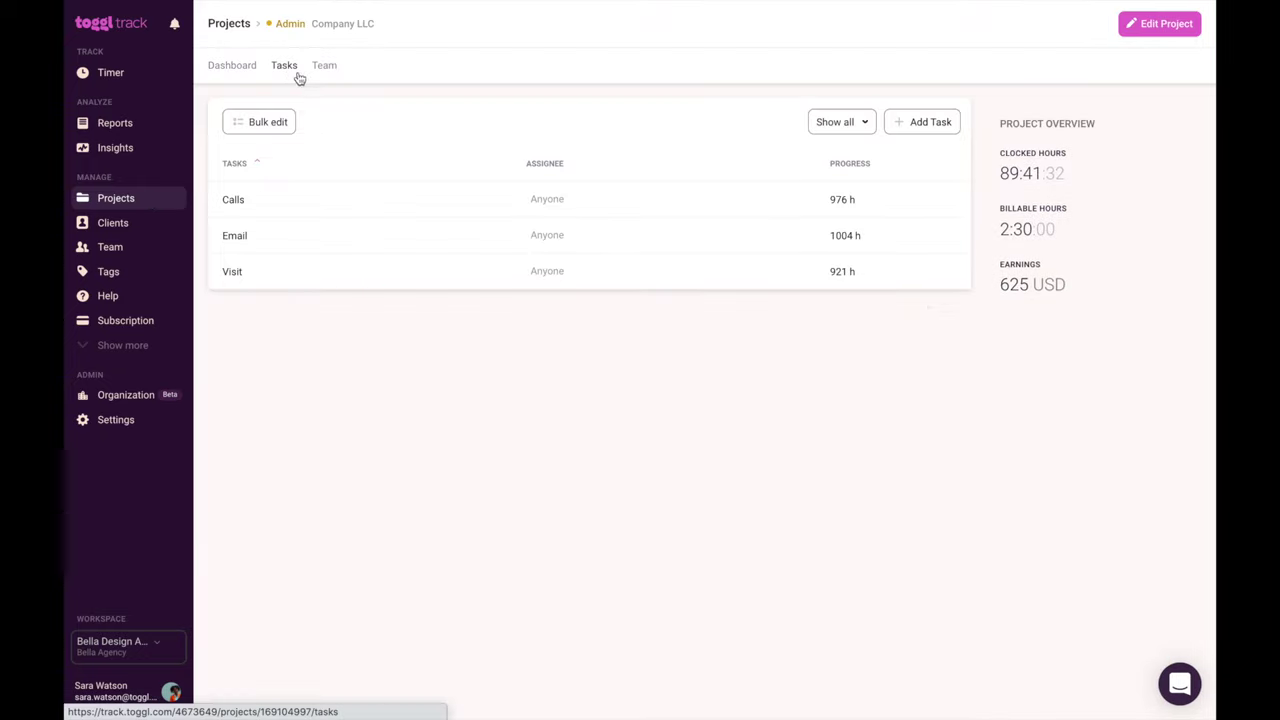
Step: Add a Paperwork task to the Admin project
click(916, 122)
text(Paperwork)
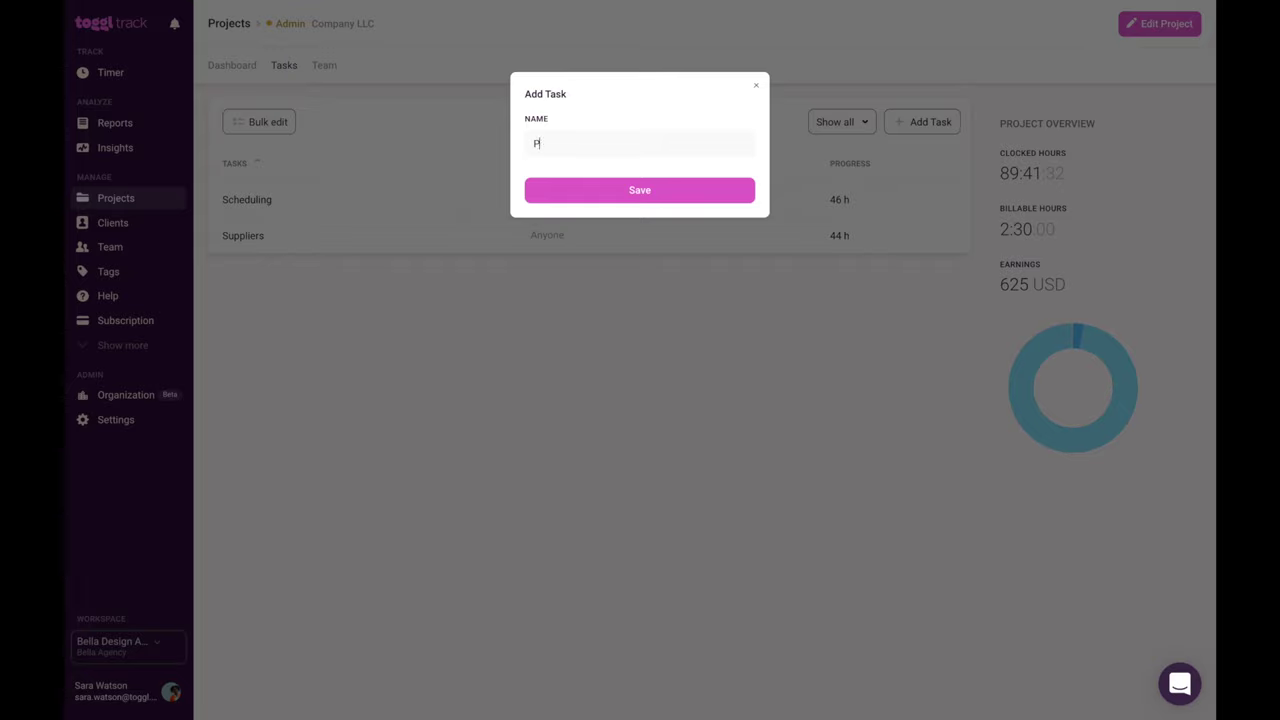
click(725, 191)
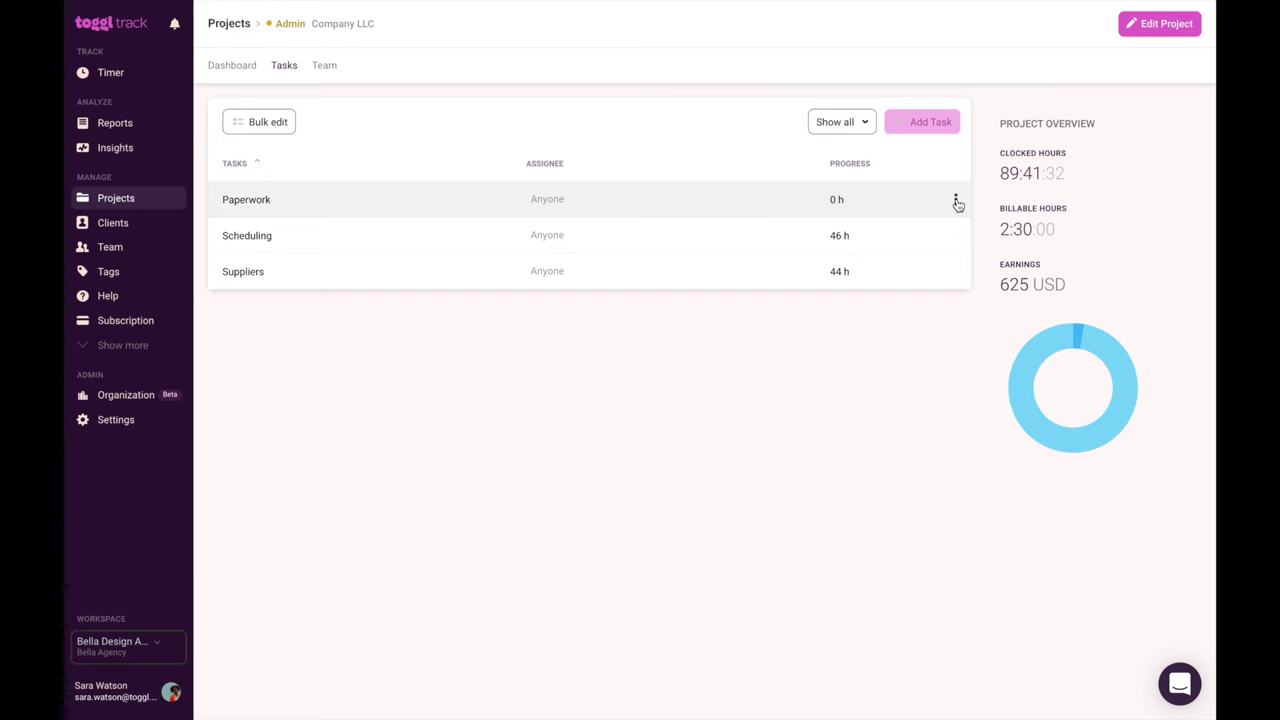
Step: Mark the Paperwork task as done, then reactivate it
click(956, 201)
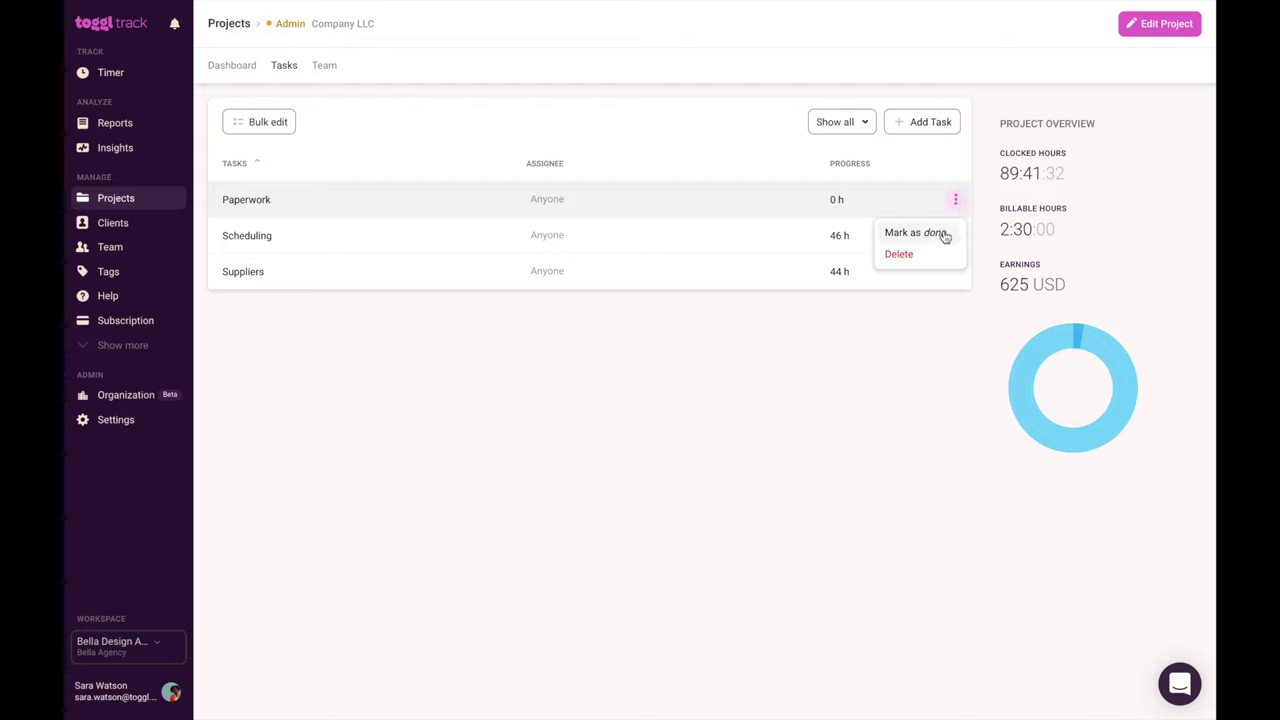
click(944, 234)
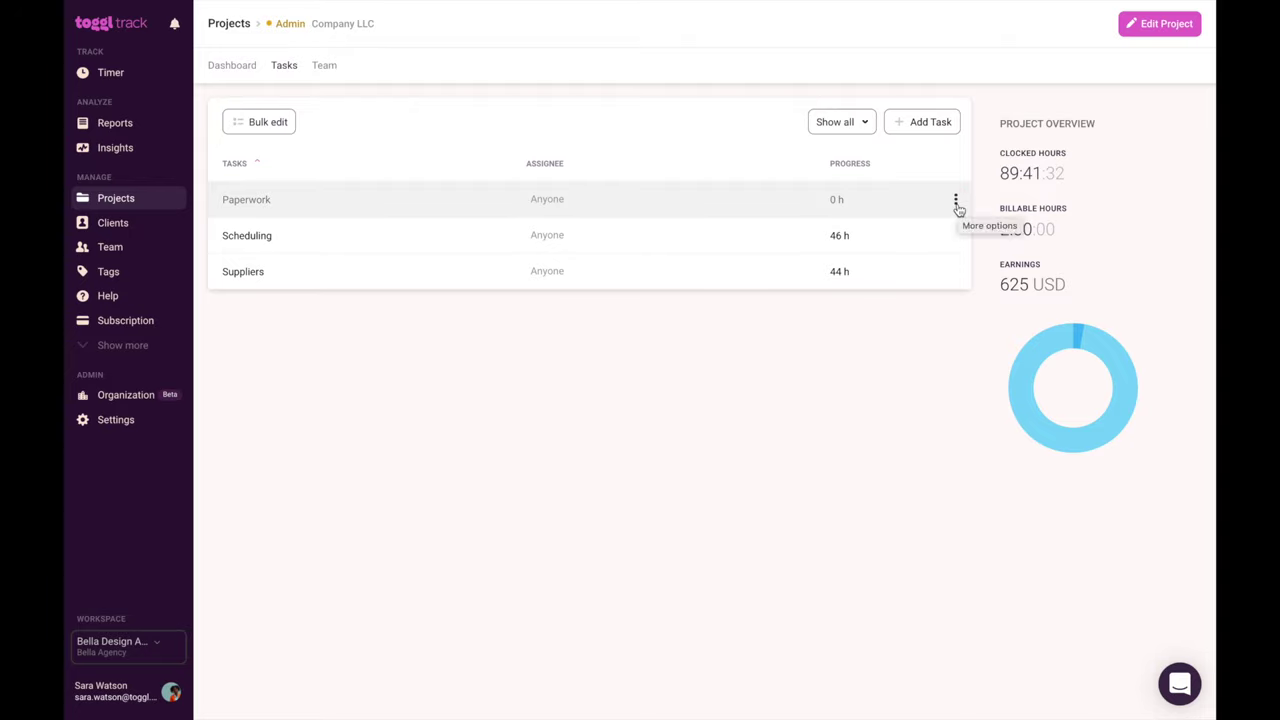
click(956, 201)
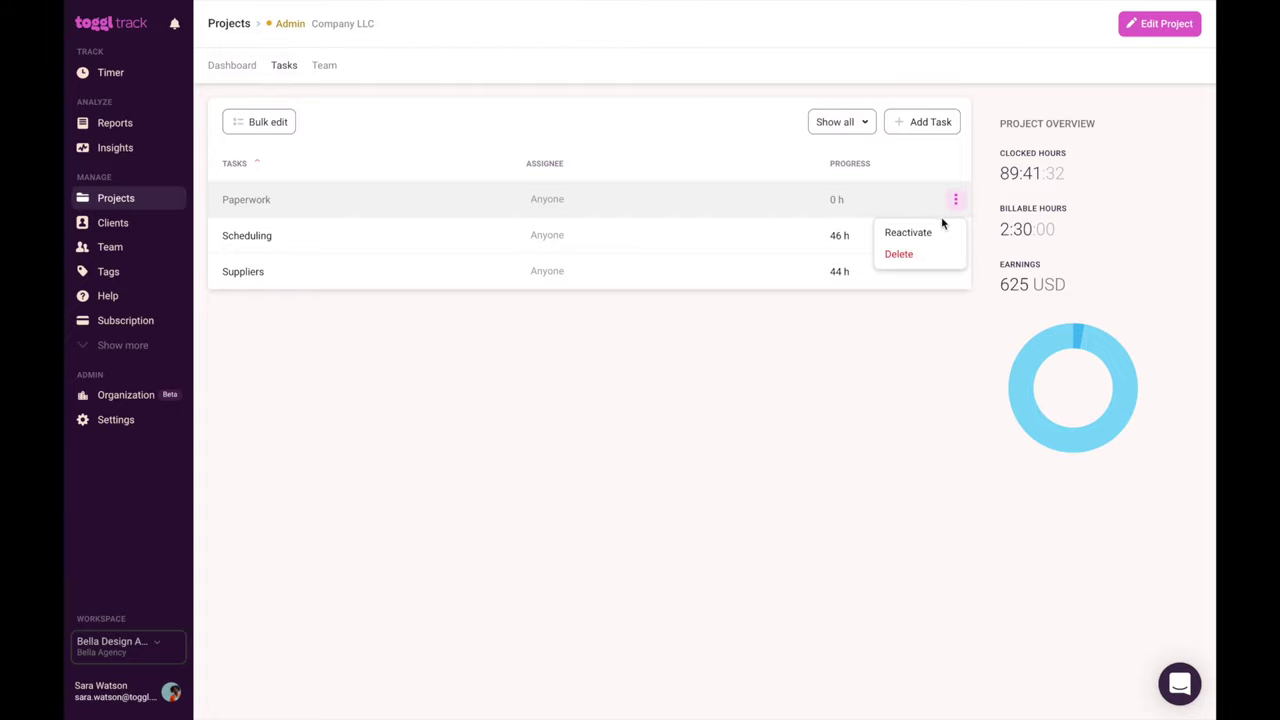
click(944, 234)
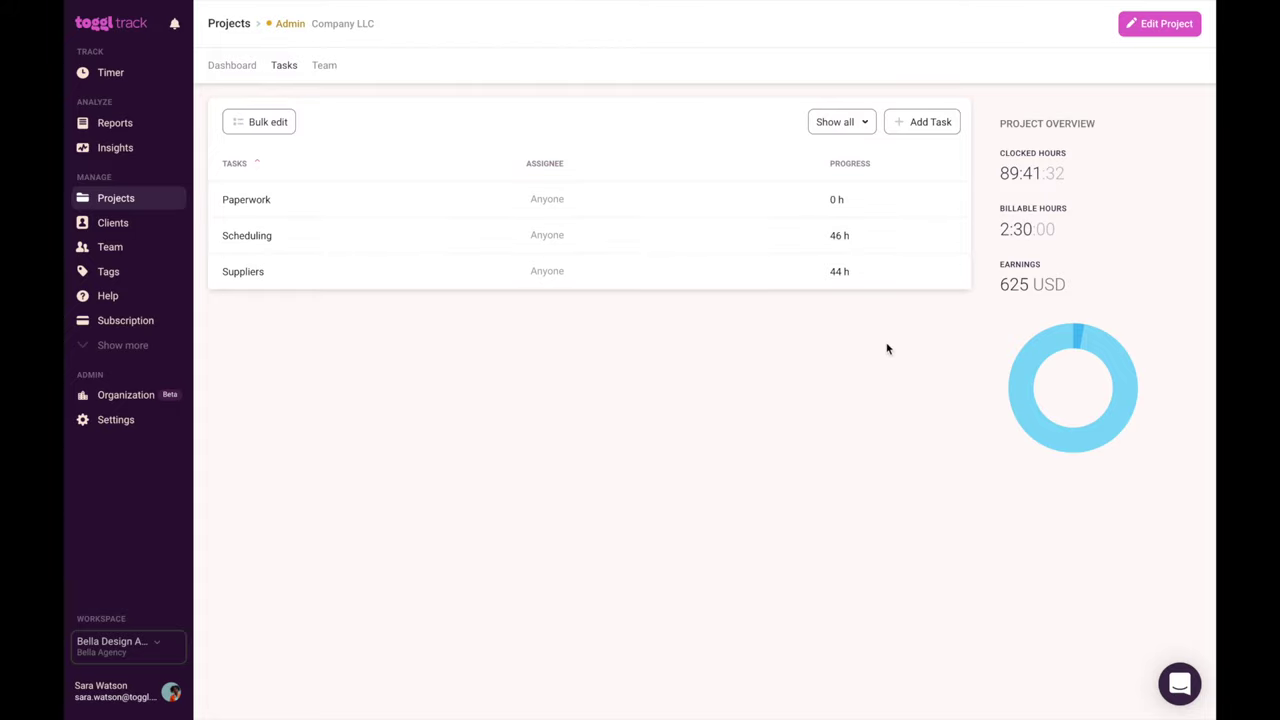
click(137, 77)
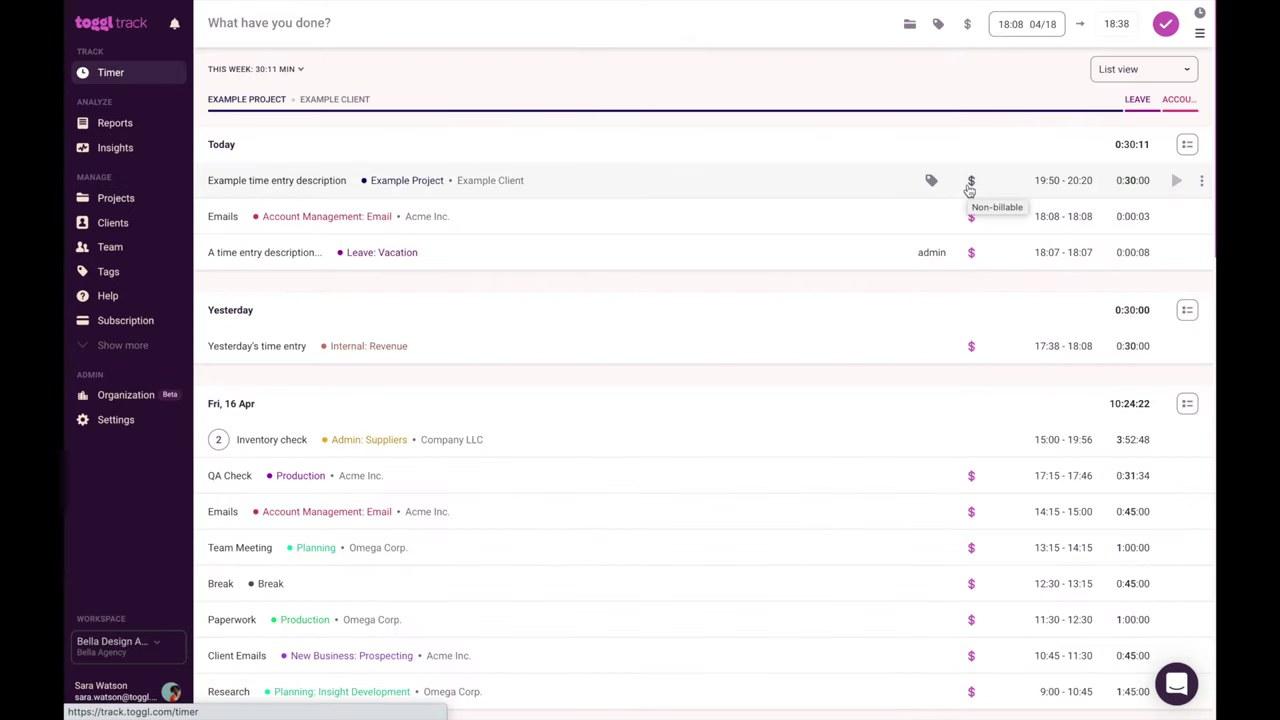
Step: Make the Example Project entry billable, leaving the Emails entry billable
click(970, 182)
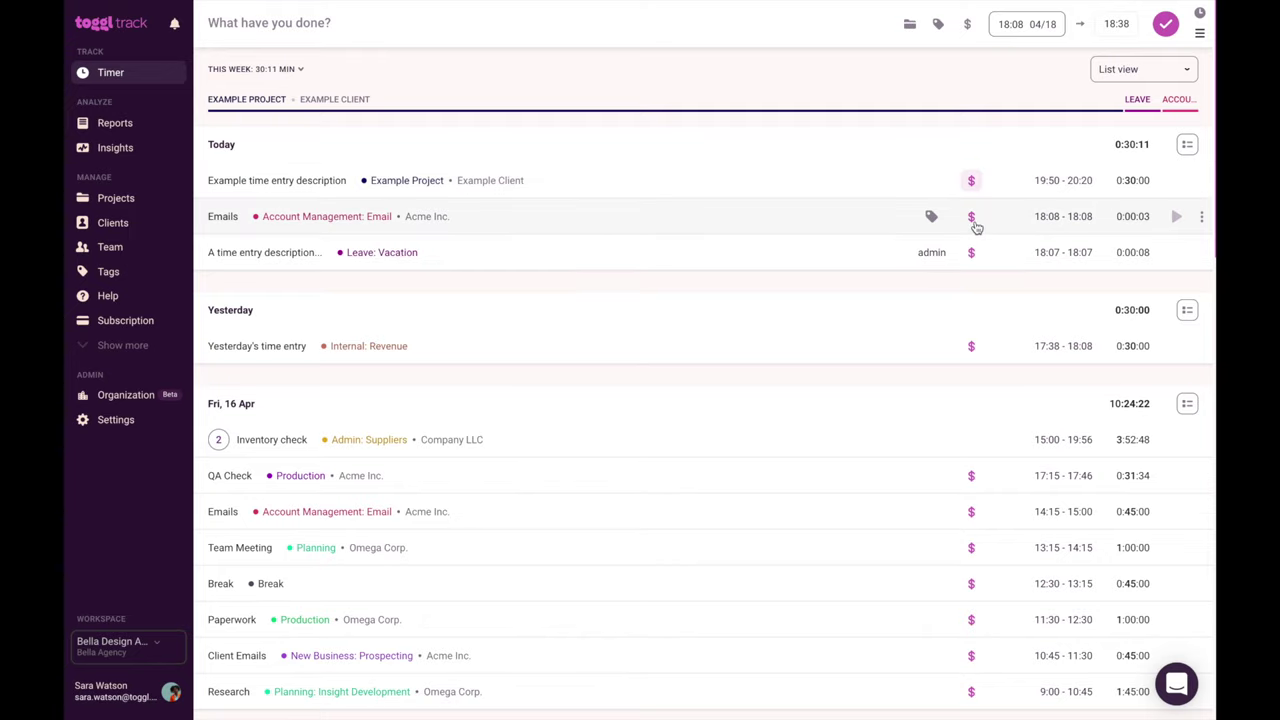
click(972, 220)
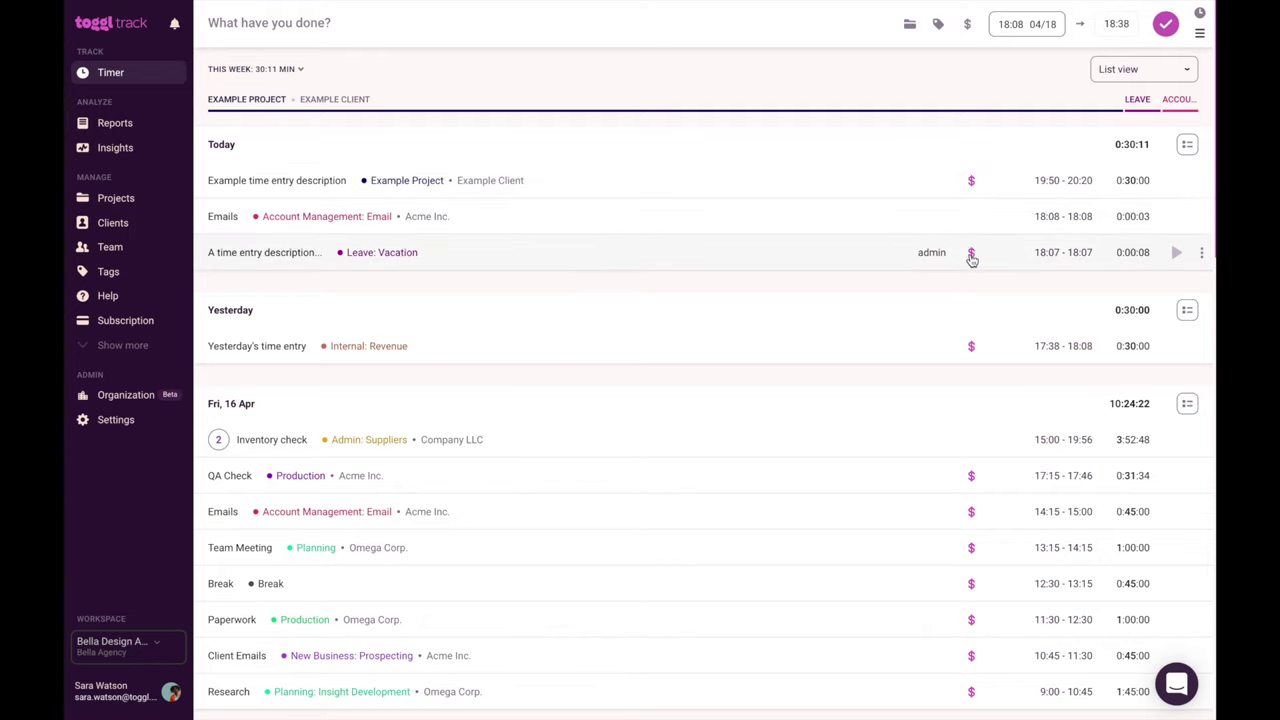
click(971, 218)
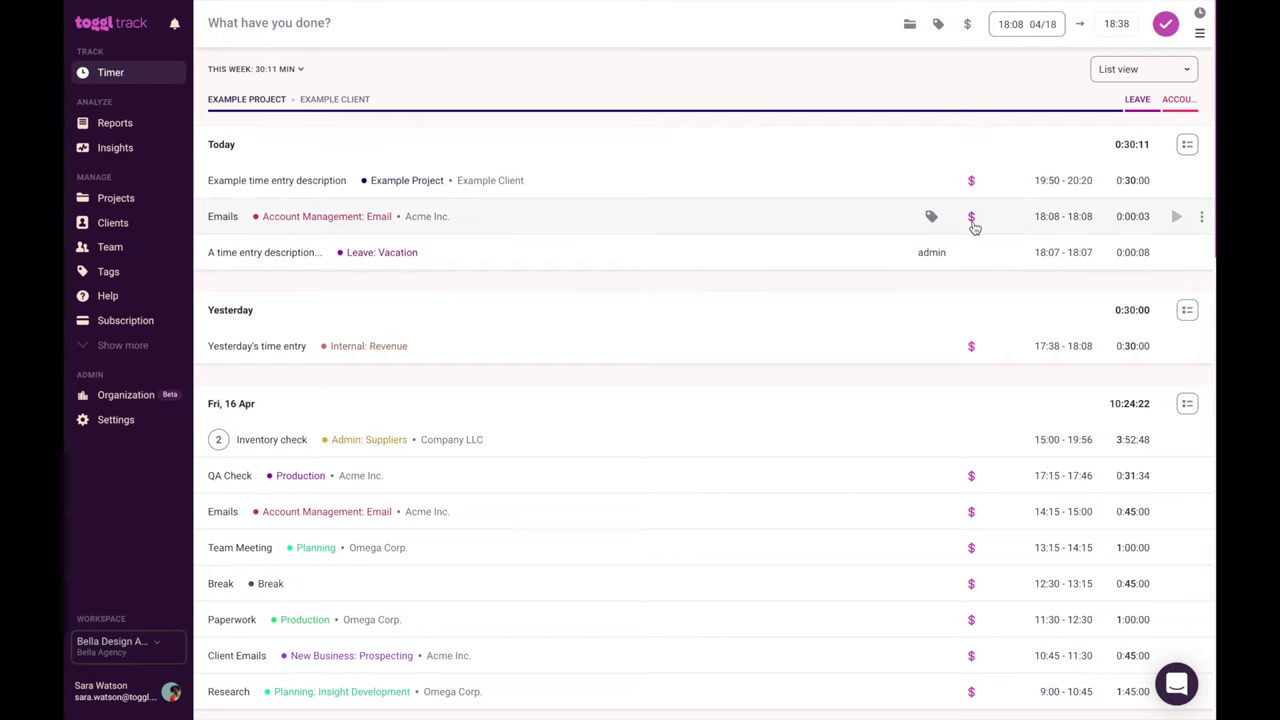
click(123, 200)
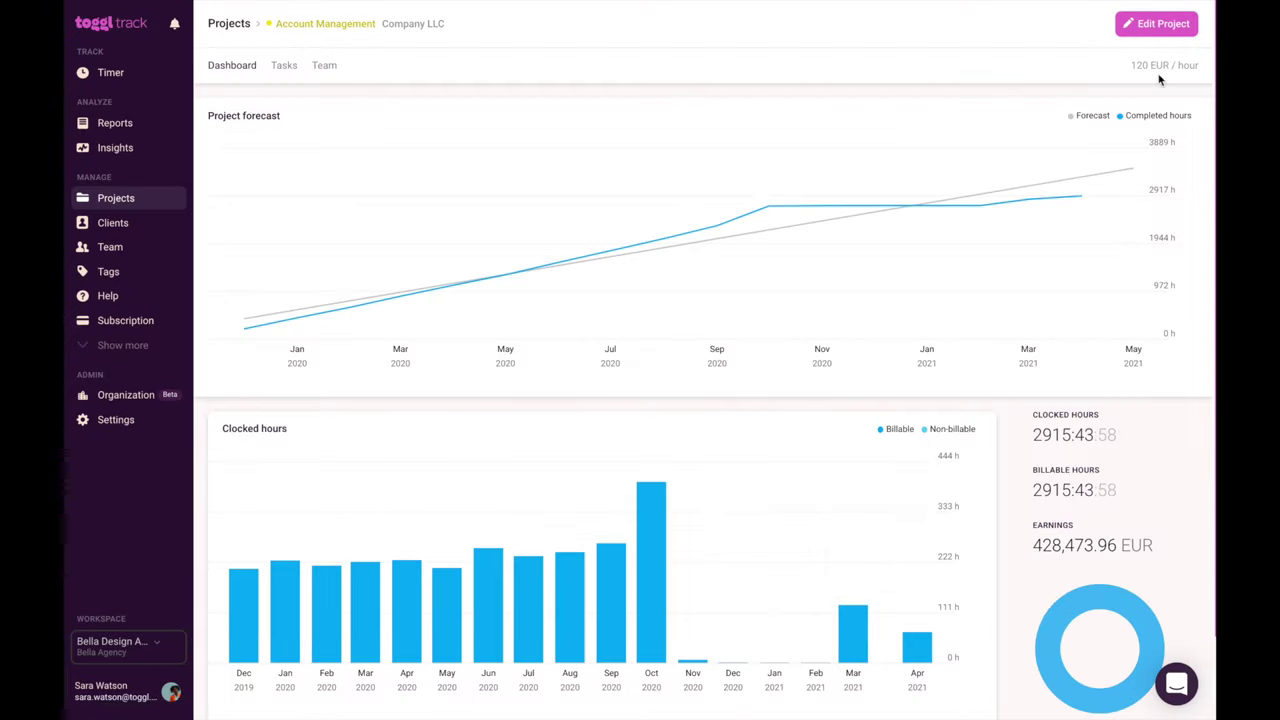
Step: Confirm the Account Management project's rate of 120 EUR per hour and save it
click(1157, 23)
click(559, 330)
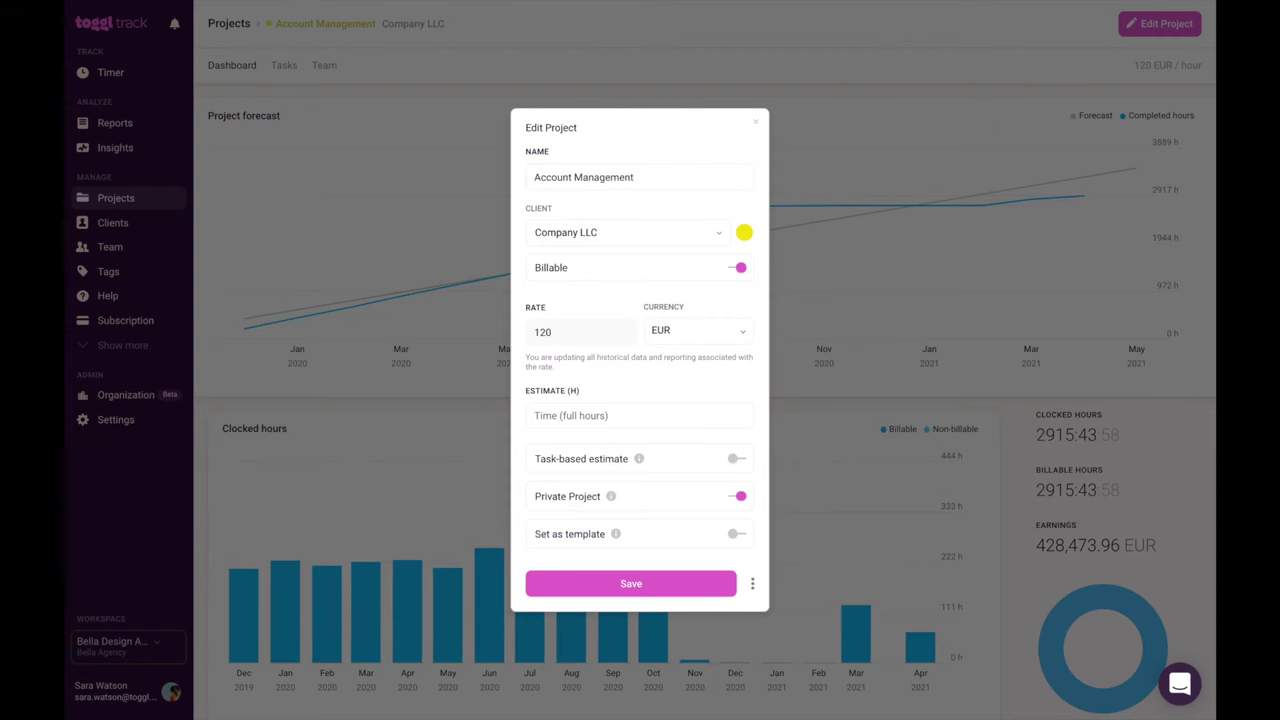
key(Return)
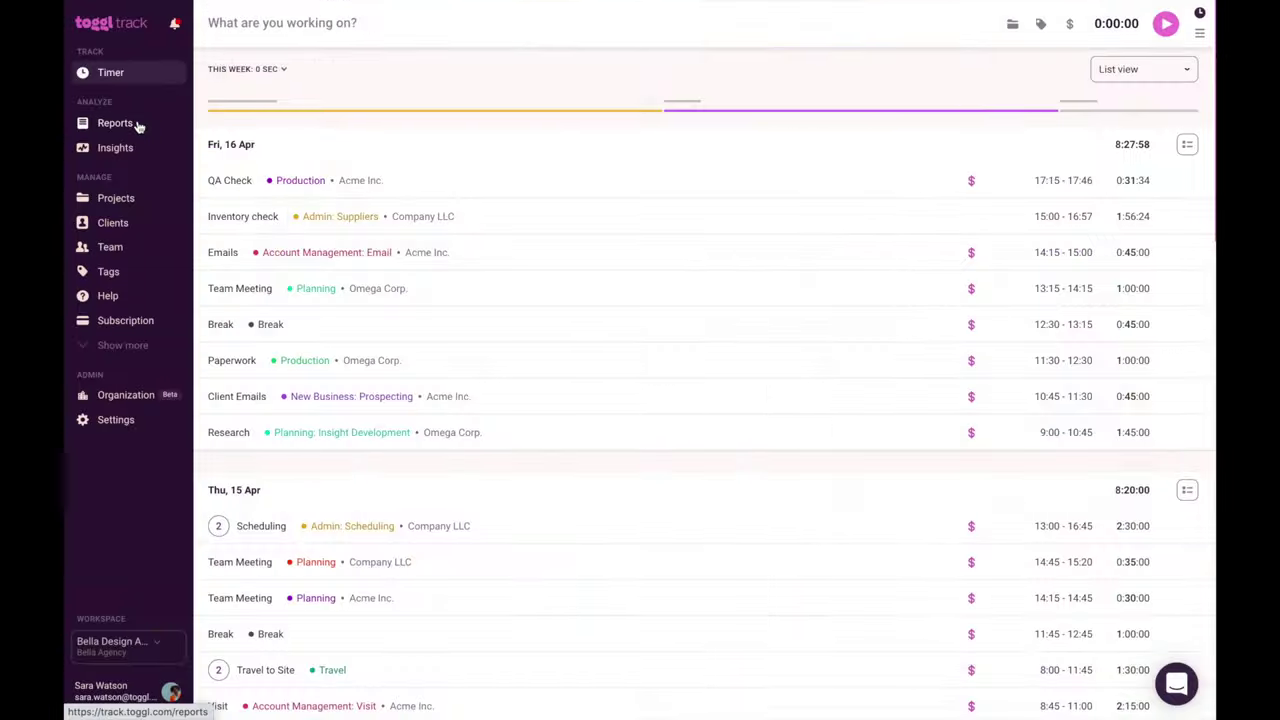
click(139, 124)
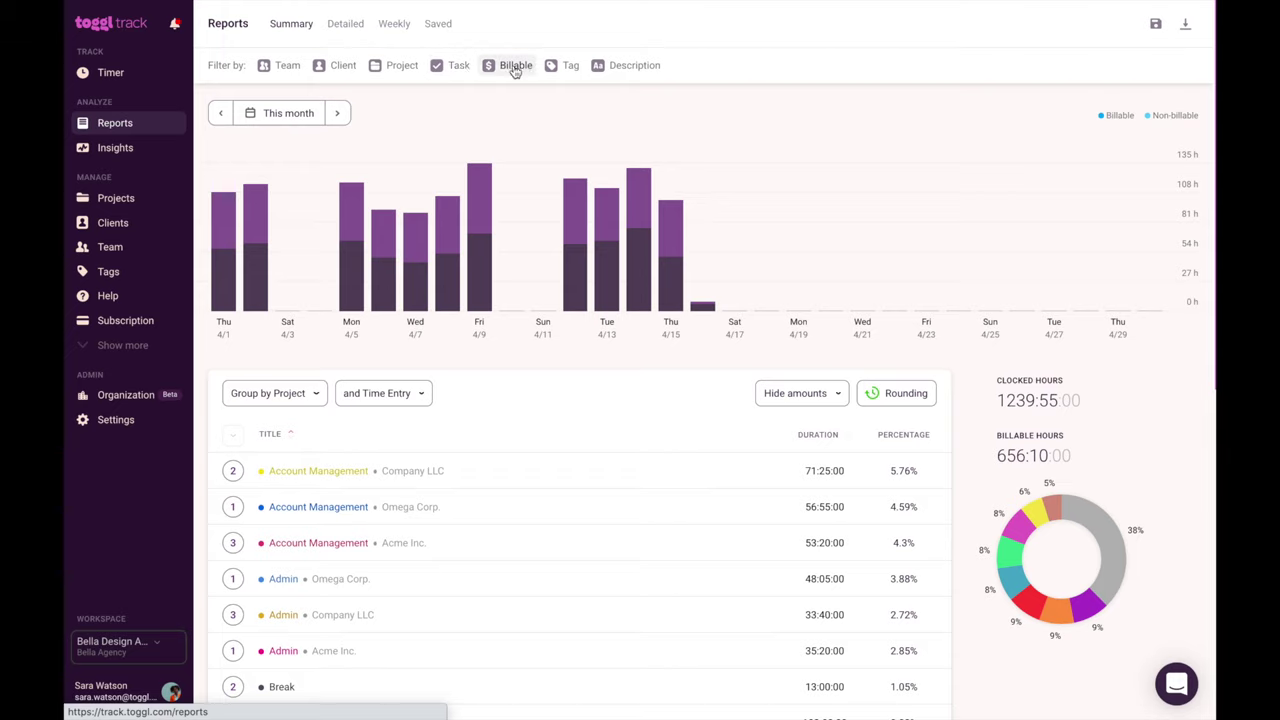
Step: Filter the Summary report to client Acme Inc. and the Last month period
click(337, 72)
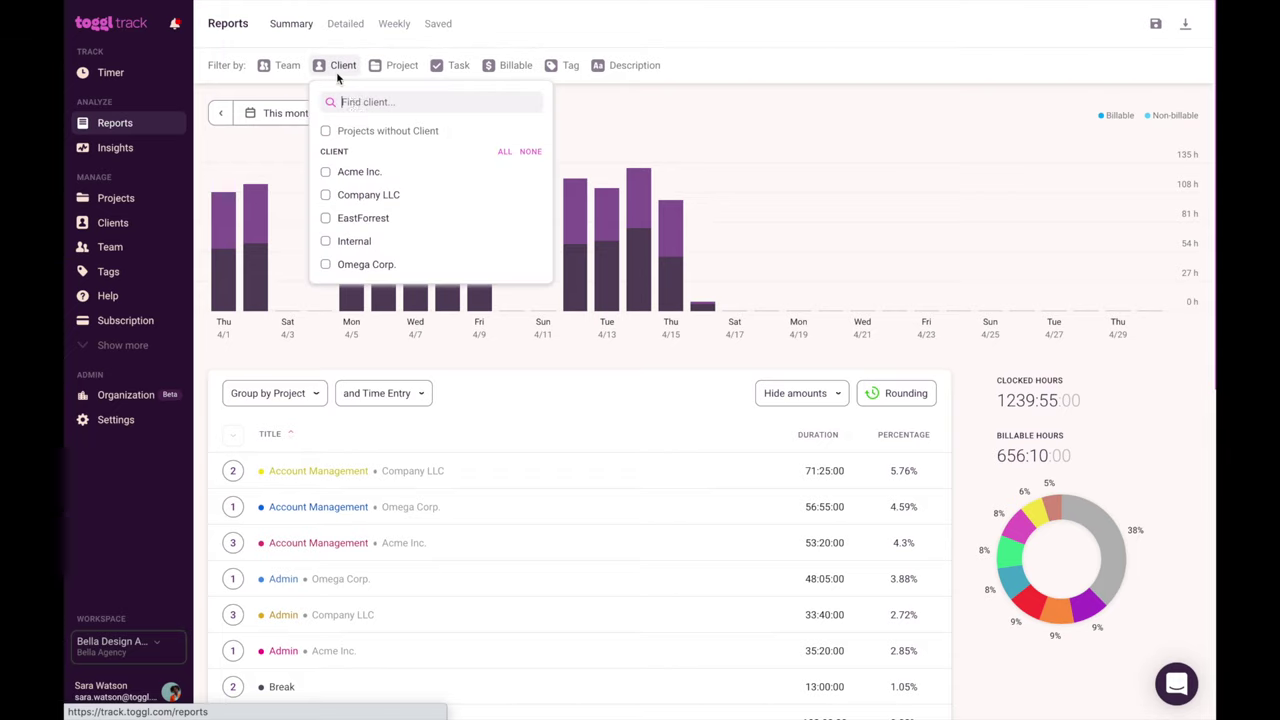
click(362, 172)
click(265, 160)
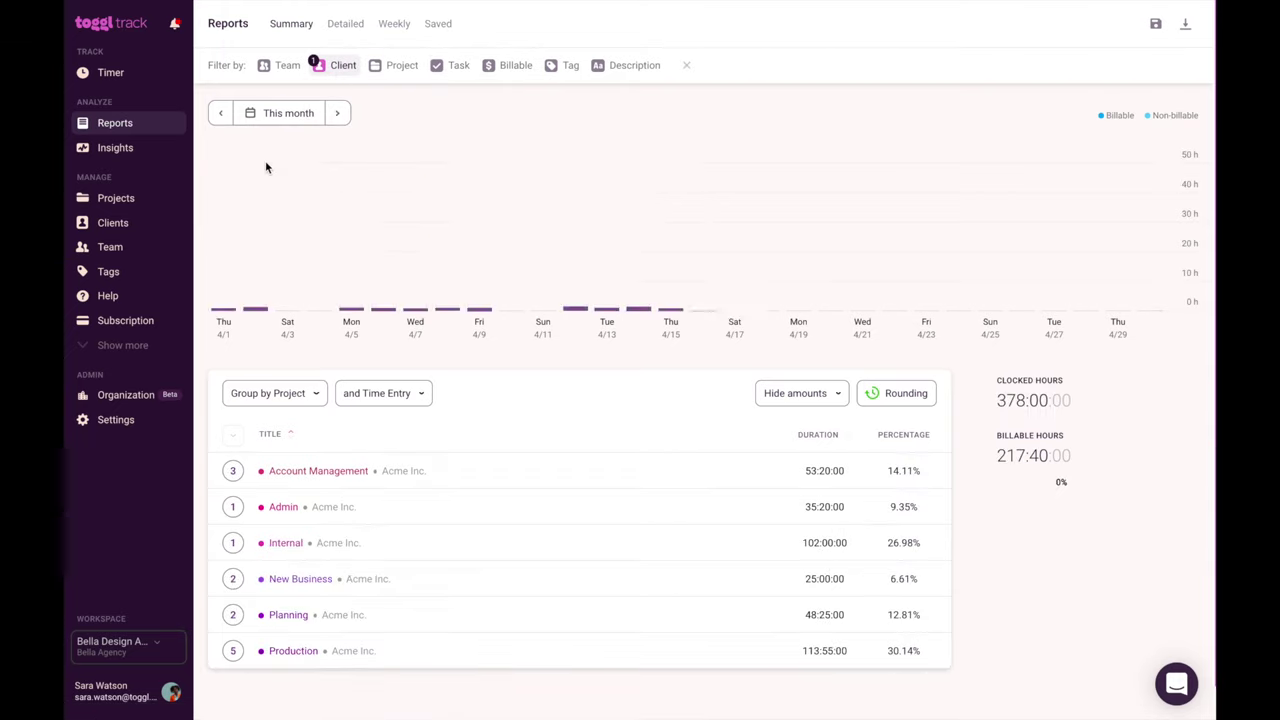
click(290, 114)
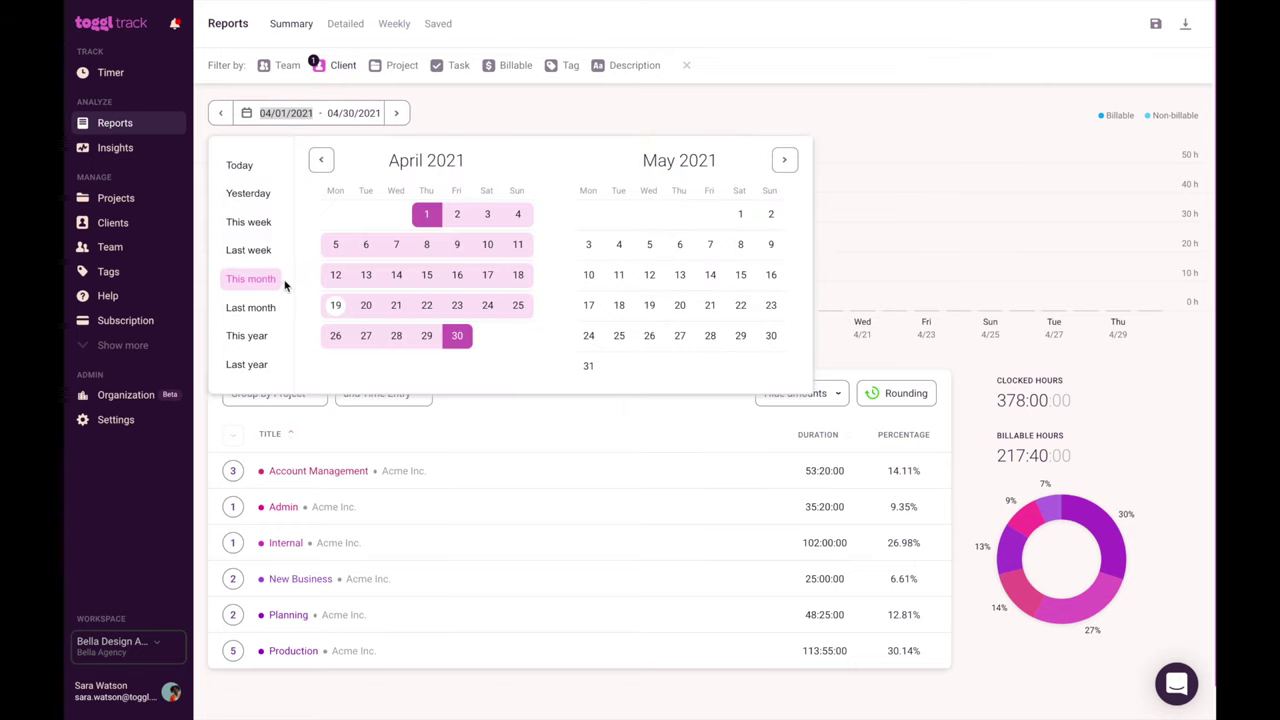
click(274, 308)
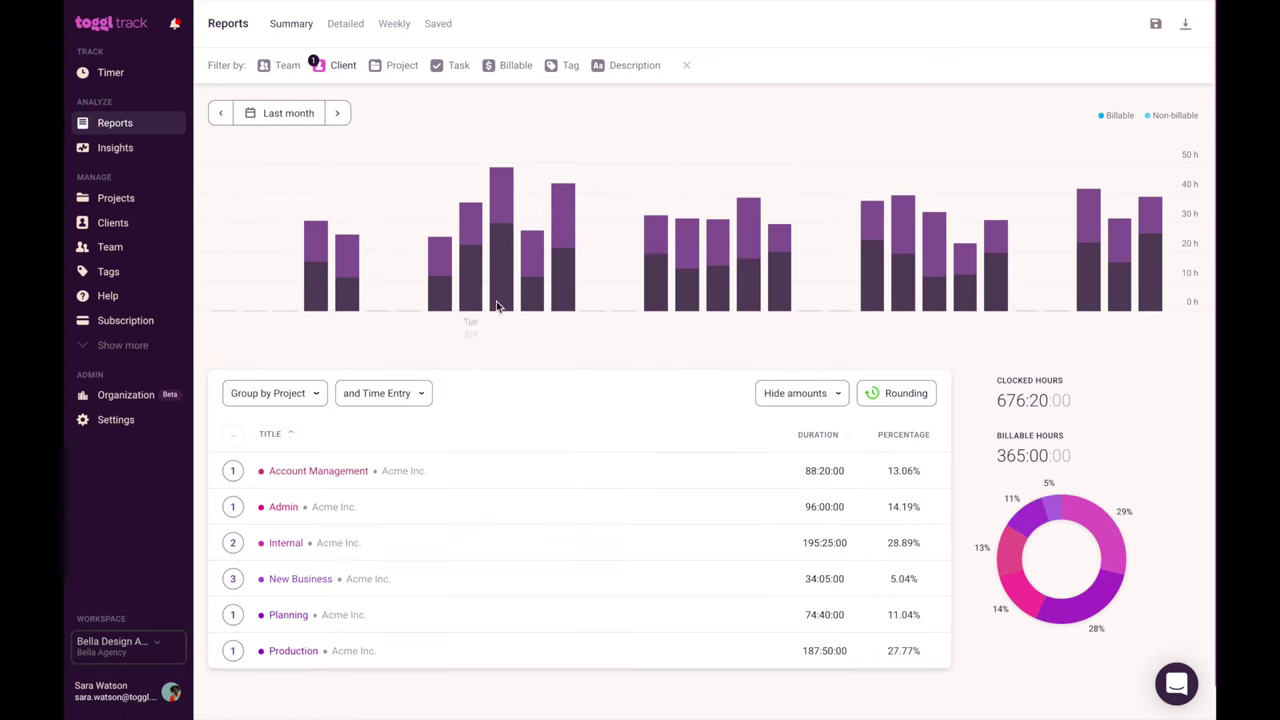
click(922, 395)
Step: Set the Acme Inc. report's rounding to nearest 6 minutes and apply it
click(740, 336)
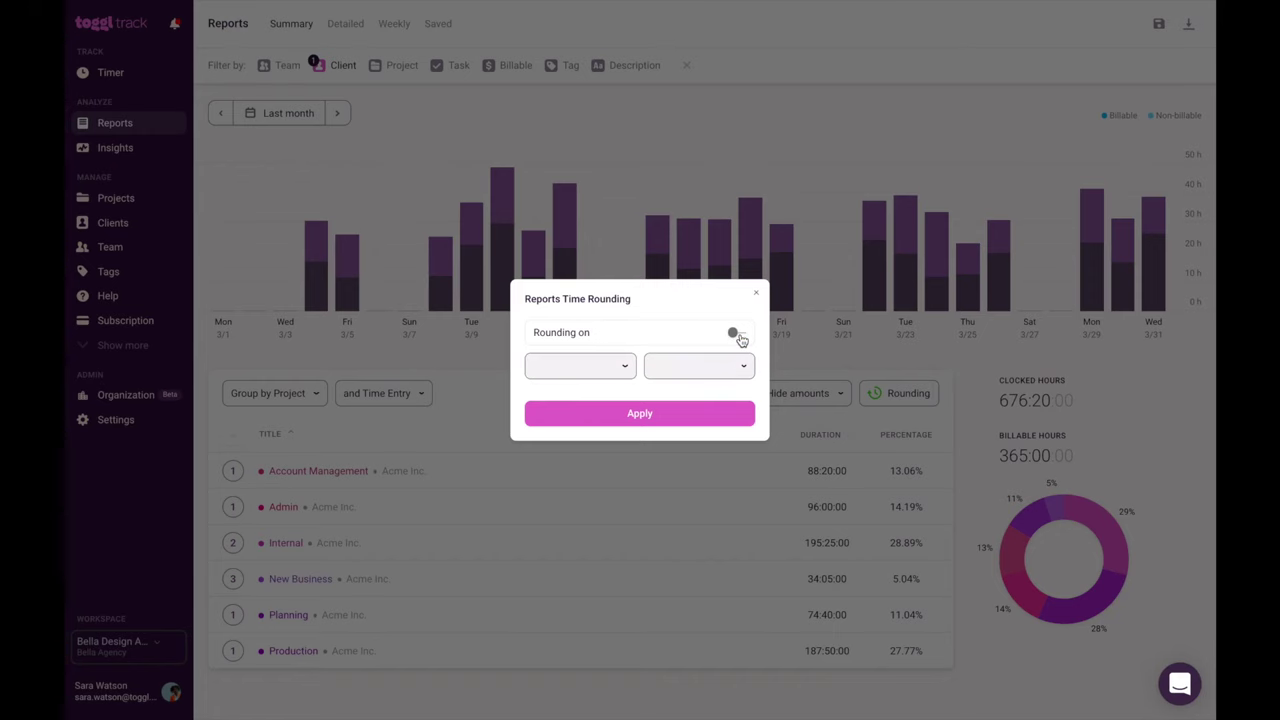
click(740, 336)
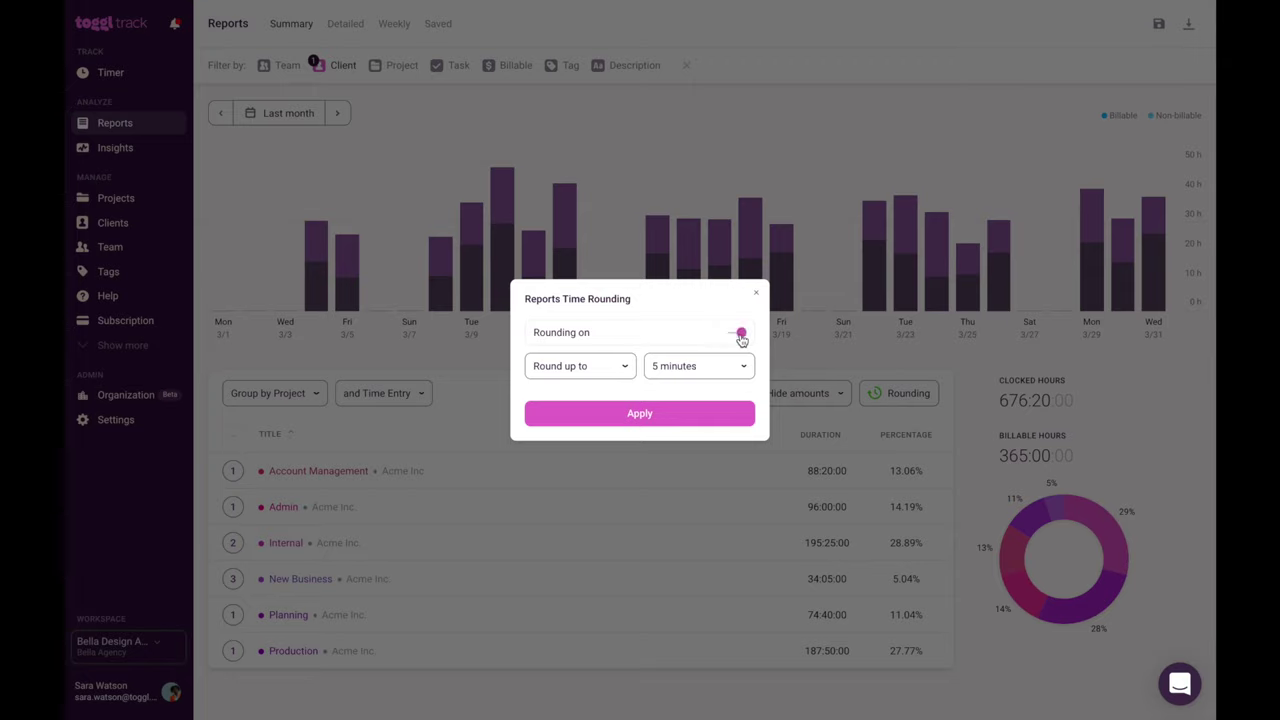
click(620, 372)
click(614, 421)
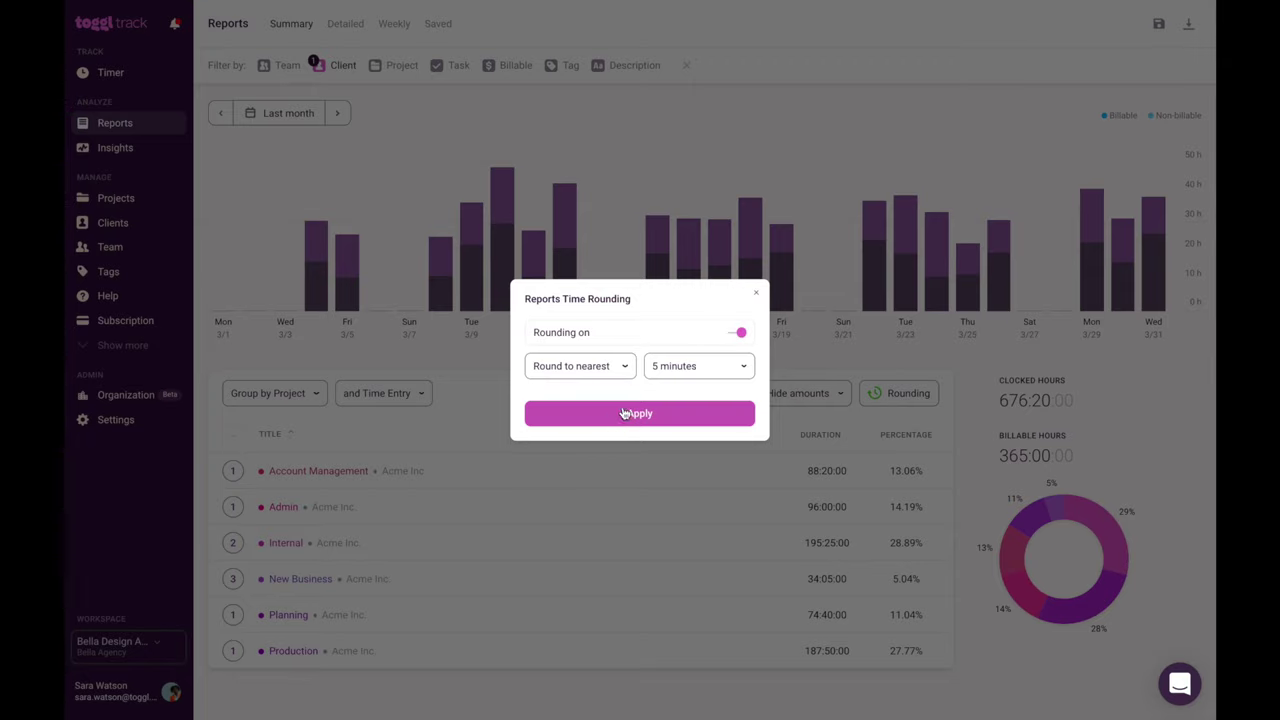
click(685, 374)
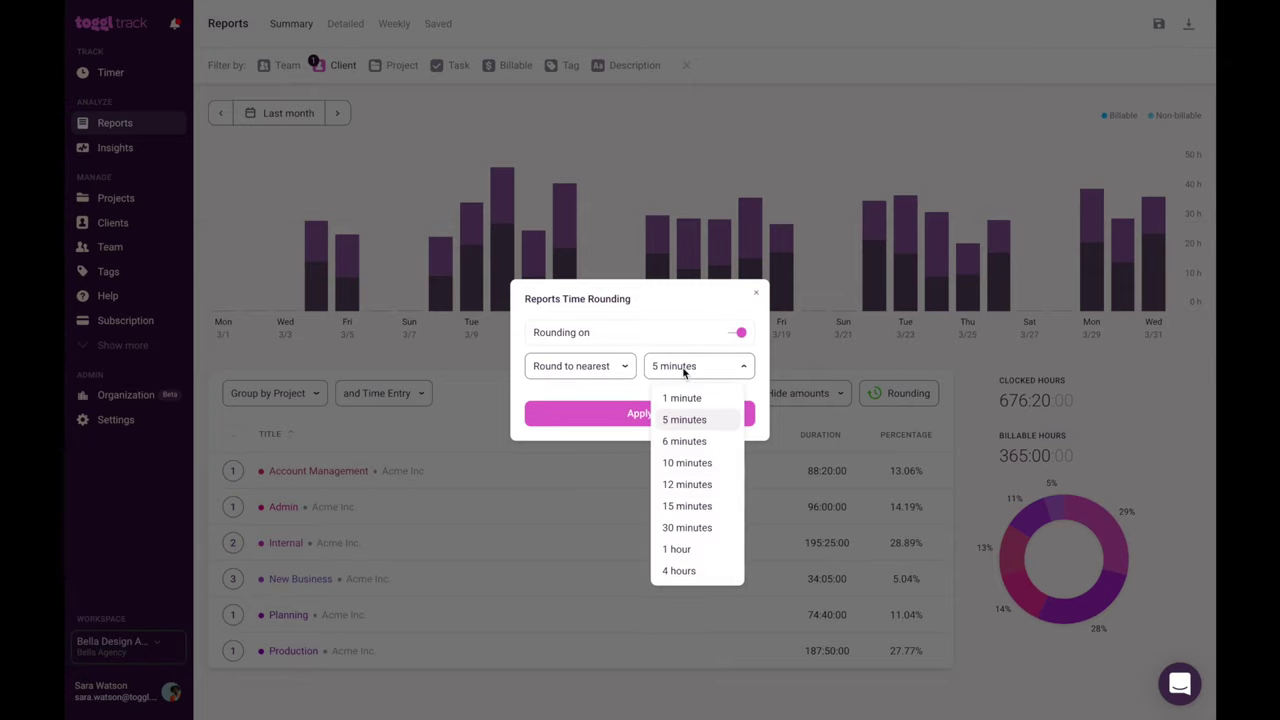
click(686, 441)
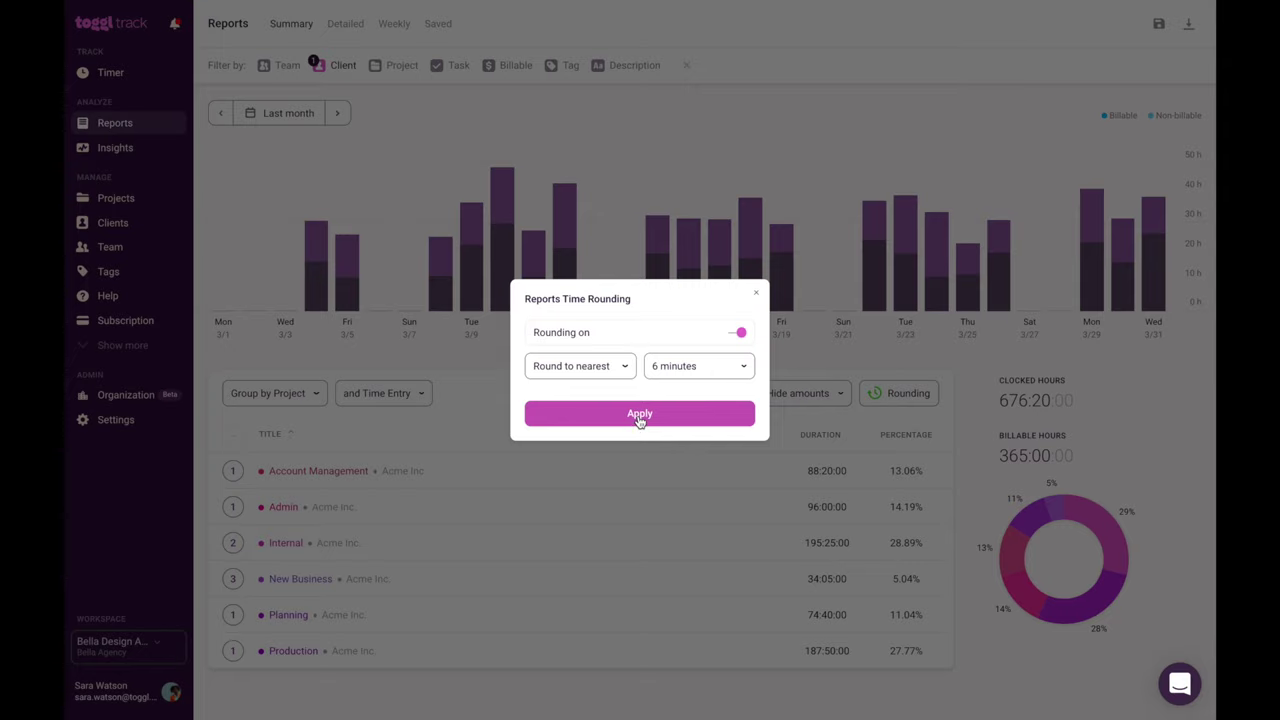
click(706, 416)
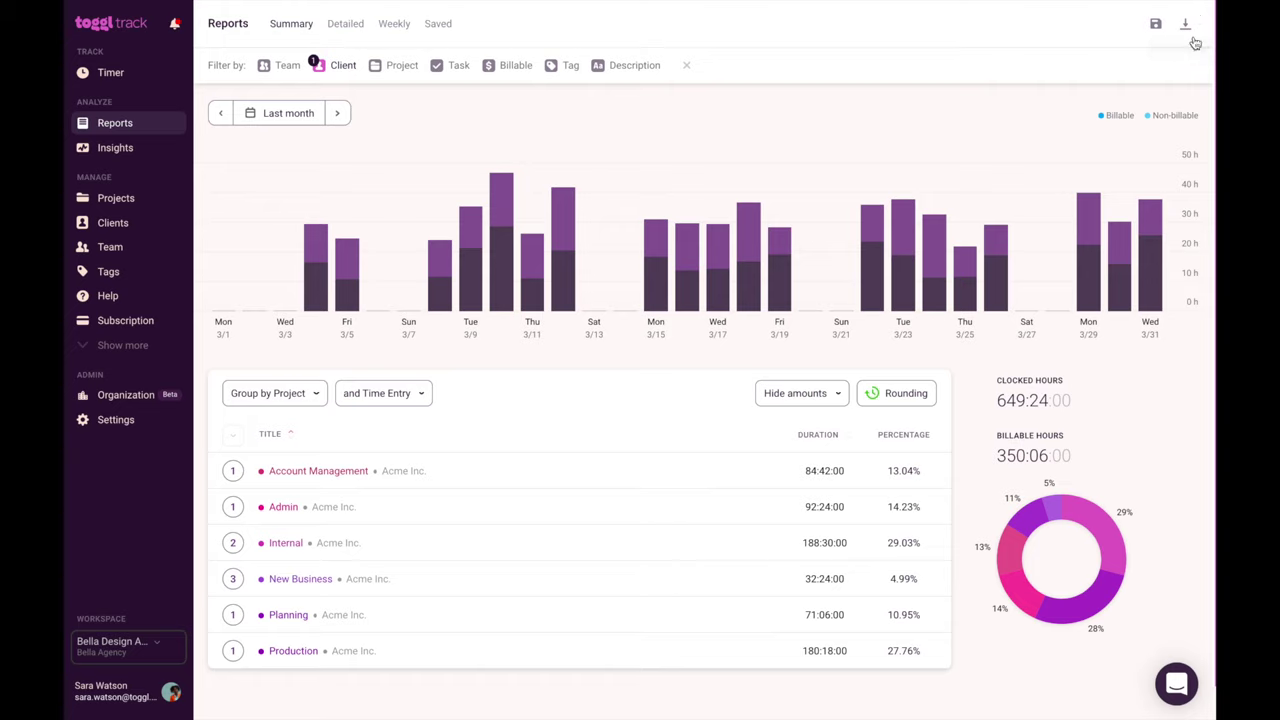
click(1195, 29)
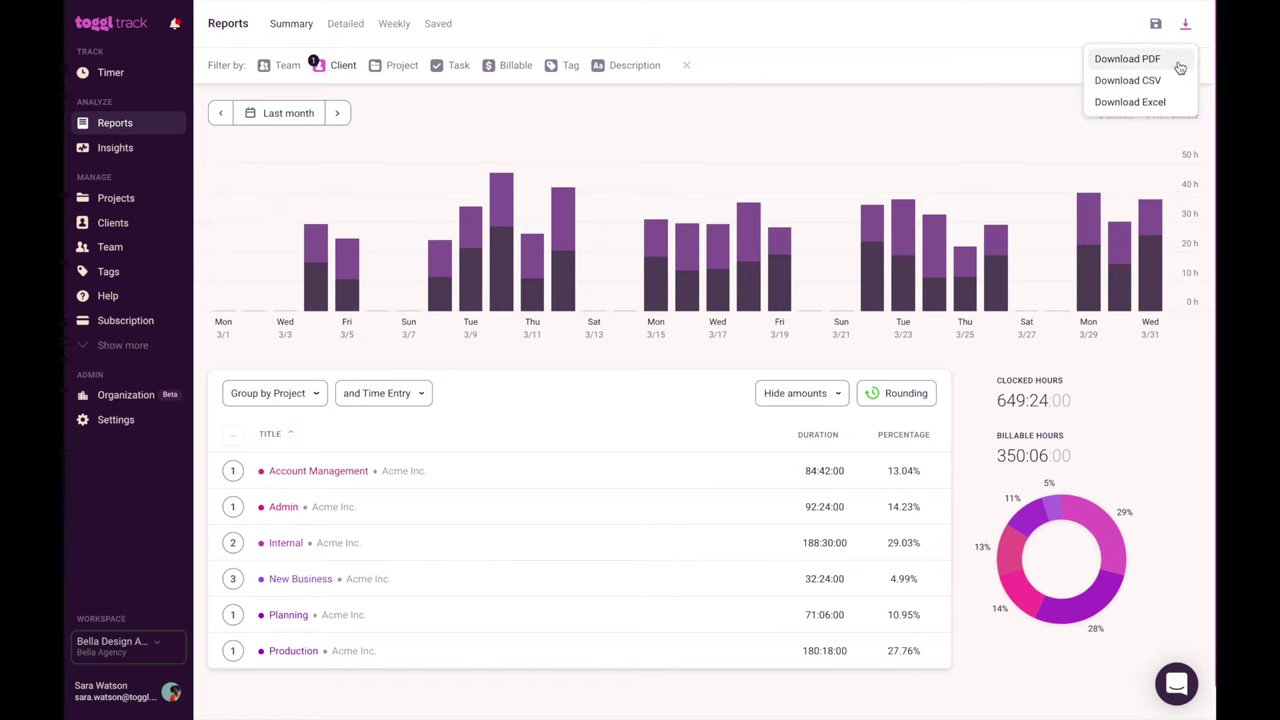
Step: Download the Acme Inc. last-month summary report as a PDF
click(1180, 67)
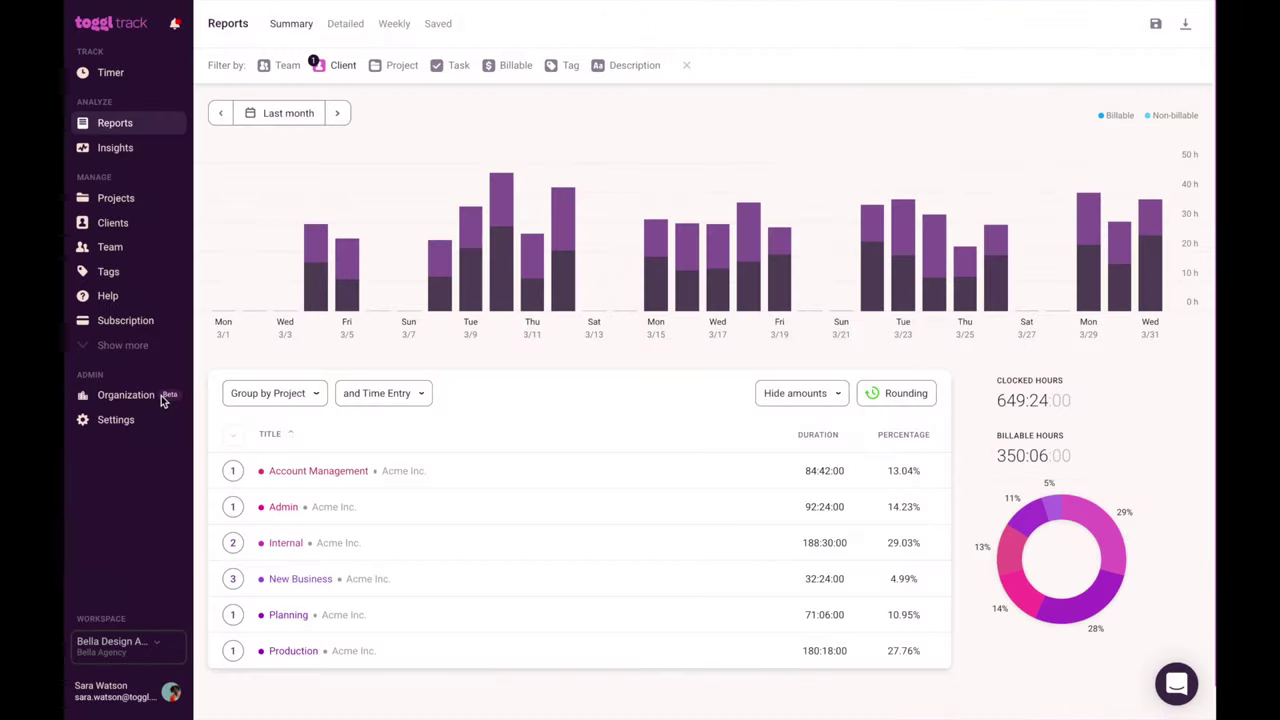
Step: Change the fourth team member's organization access from Admin to Member and save
click(150, 400)
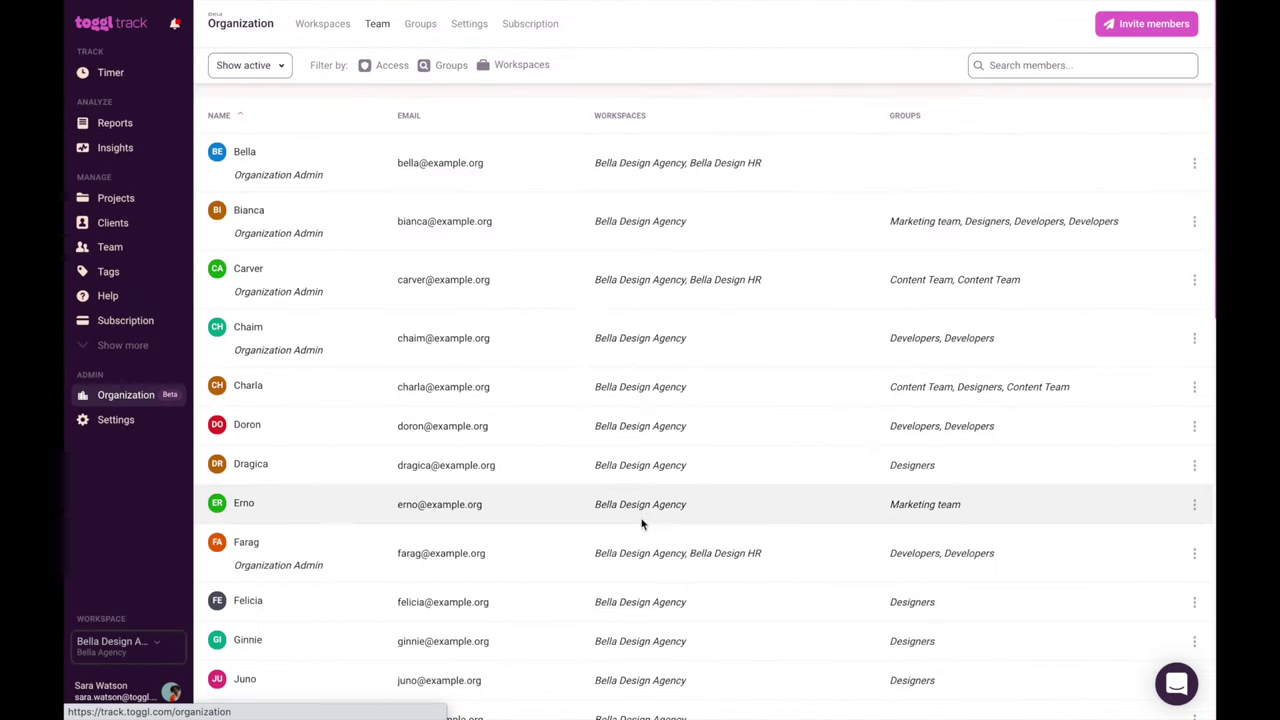
click(1194, 338)
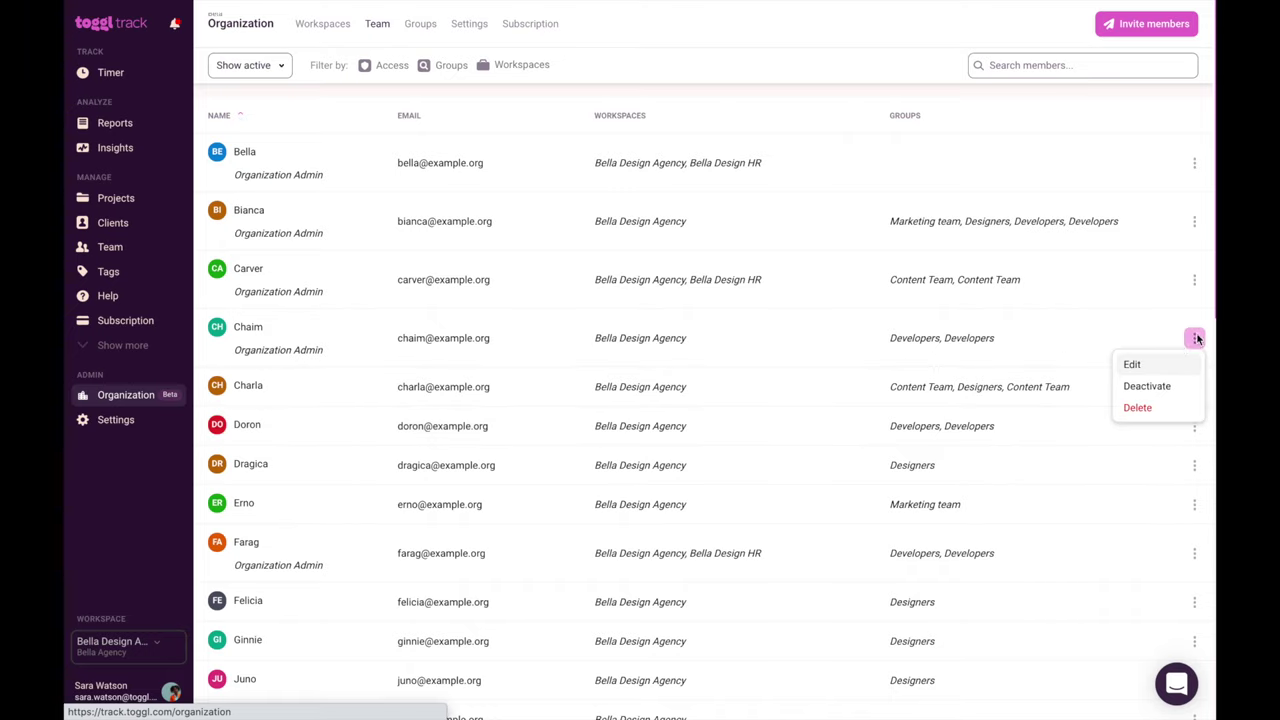
click(1155, 366)
click(647, 408)
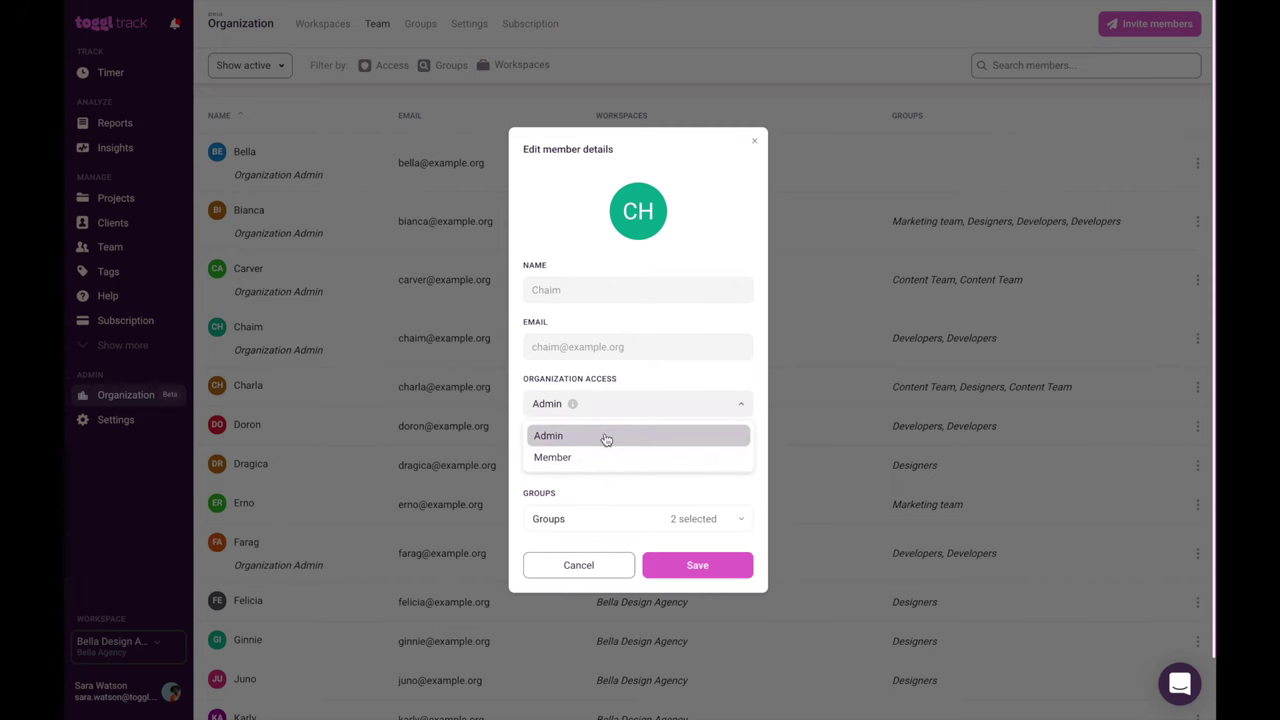
click(590, 461)
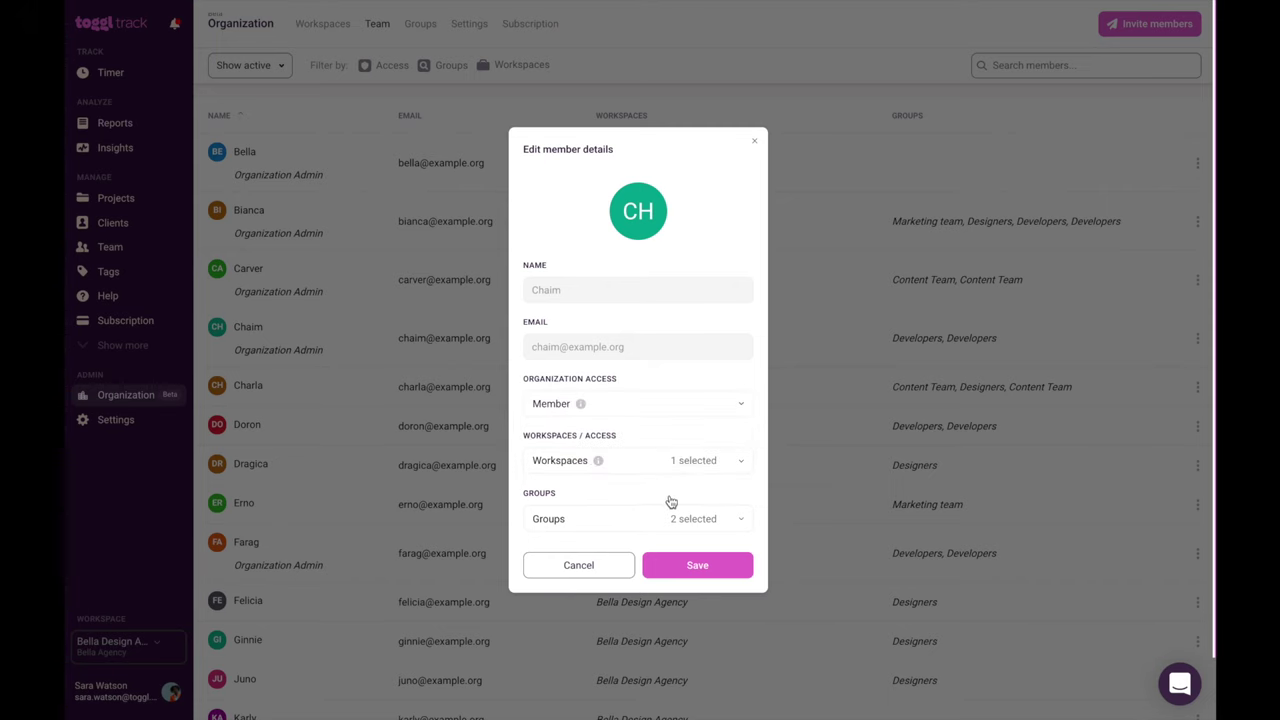
click(697, 566)
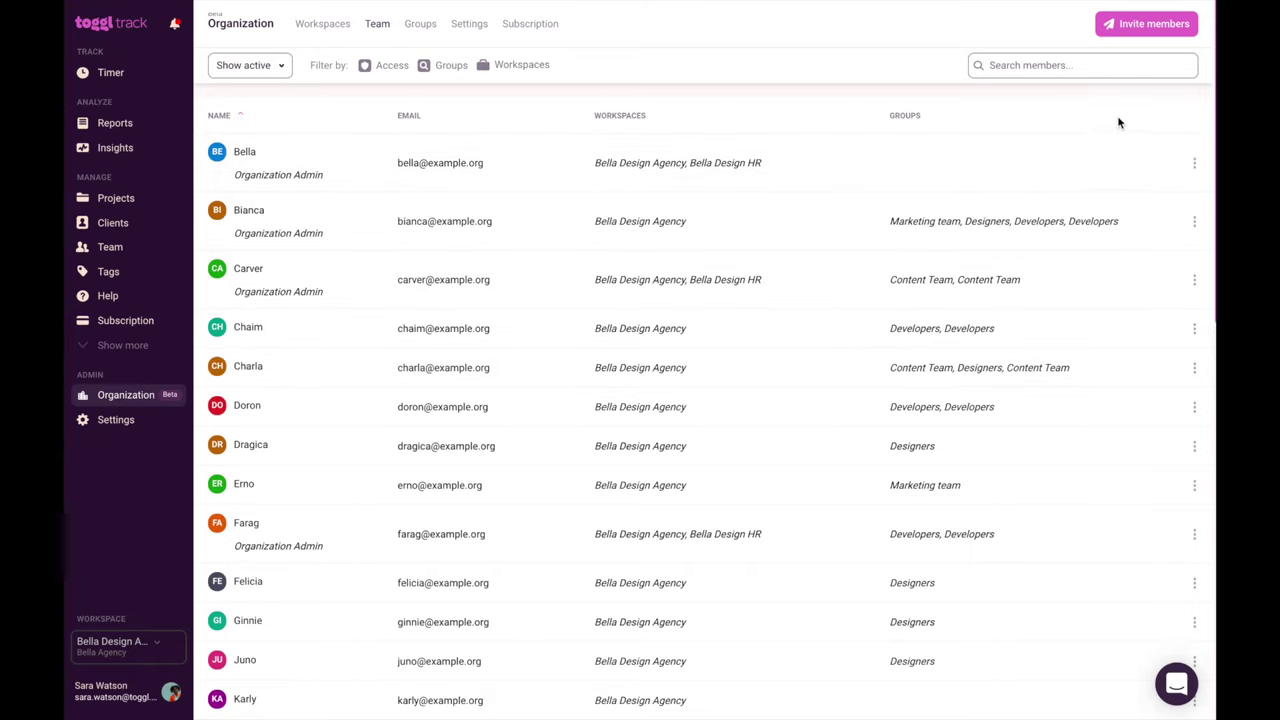
Step: Invite a new member by e-mail address to the Bella Design Agency workspace
click(1157, 30)
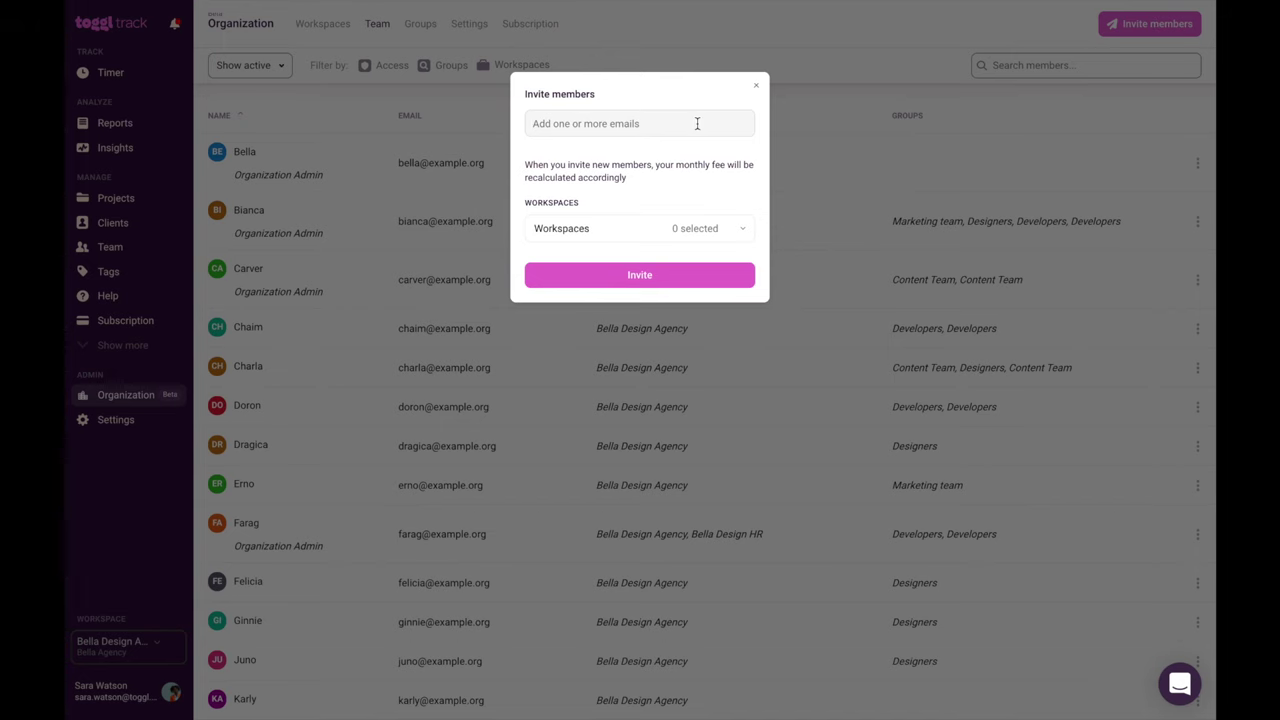
text(invite@invite.com)
key(Return)
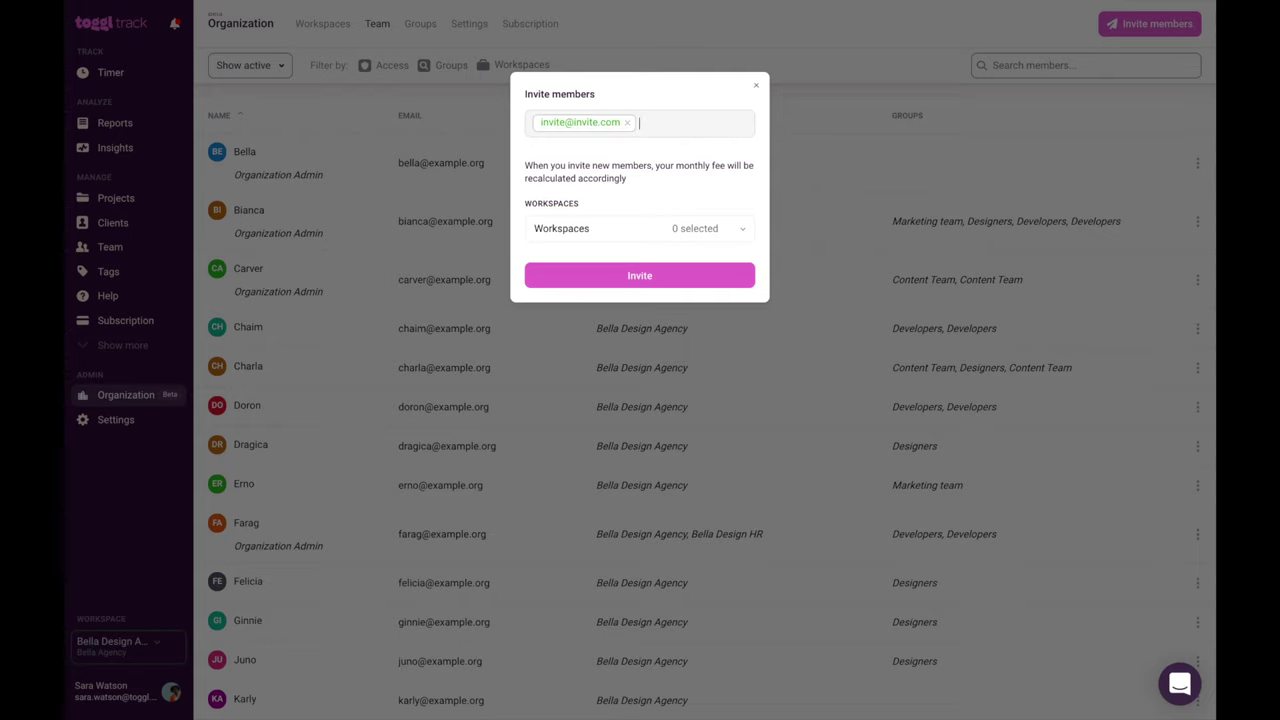
click(712, 229)
click(612, 291)
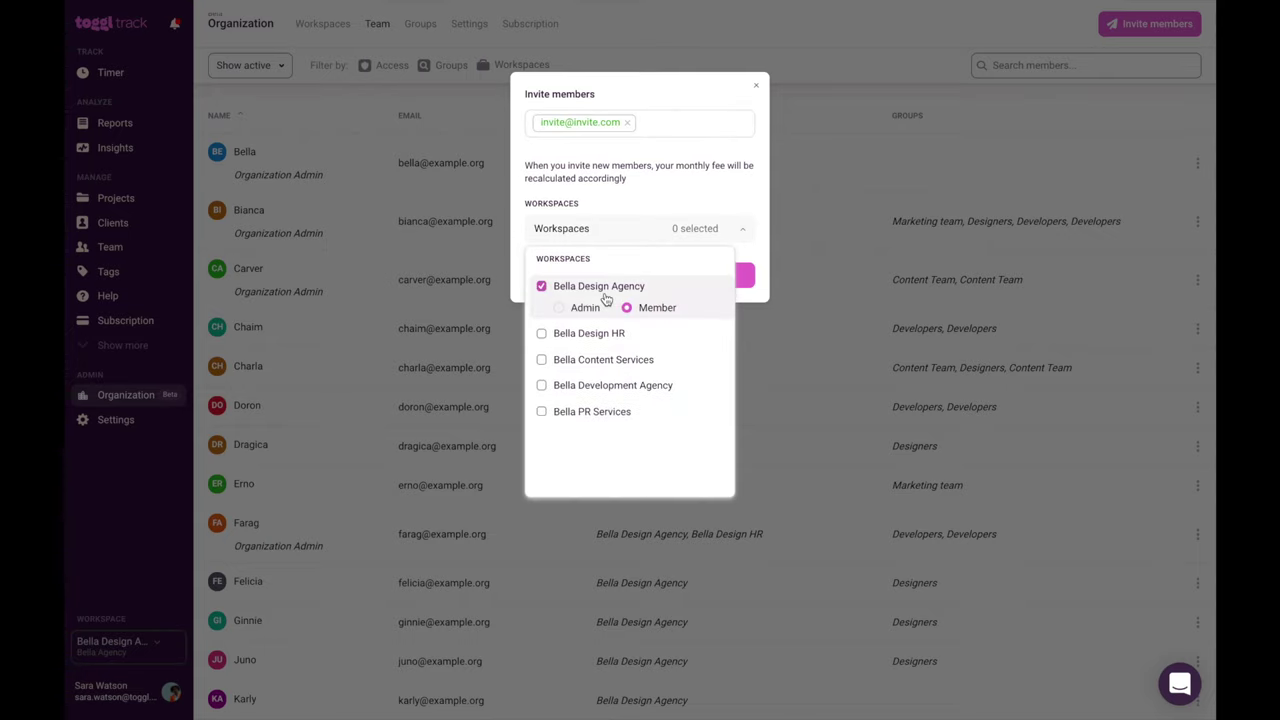
click(757, 286)
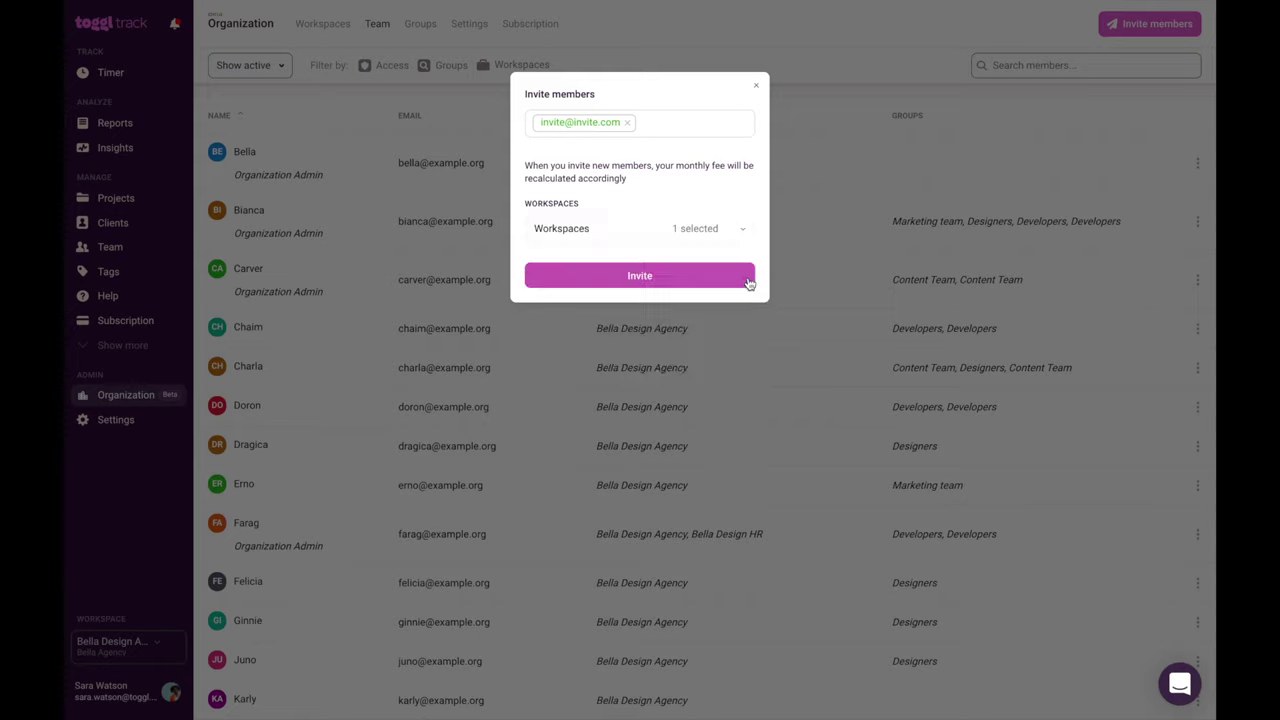
click(749, 283)
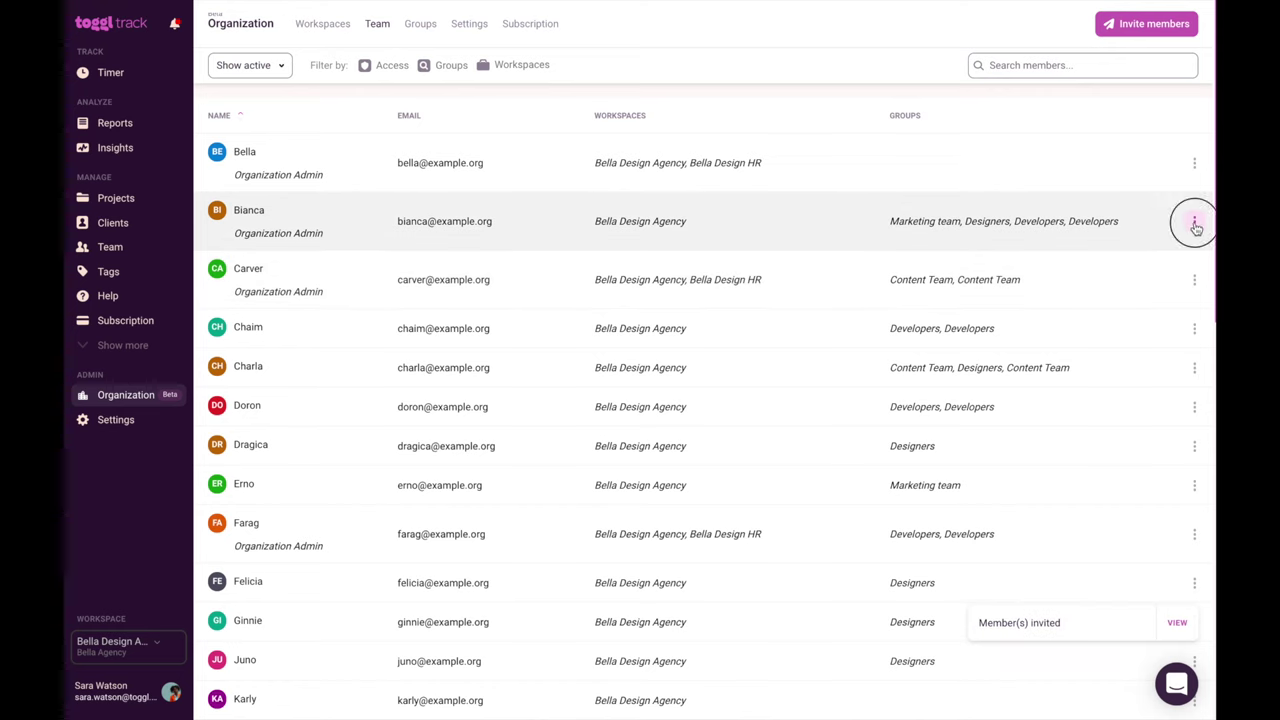
Step: Deactivate the second member in the organization's team list
click(1194, 221)
click(1135, 272)
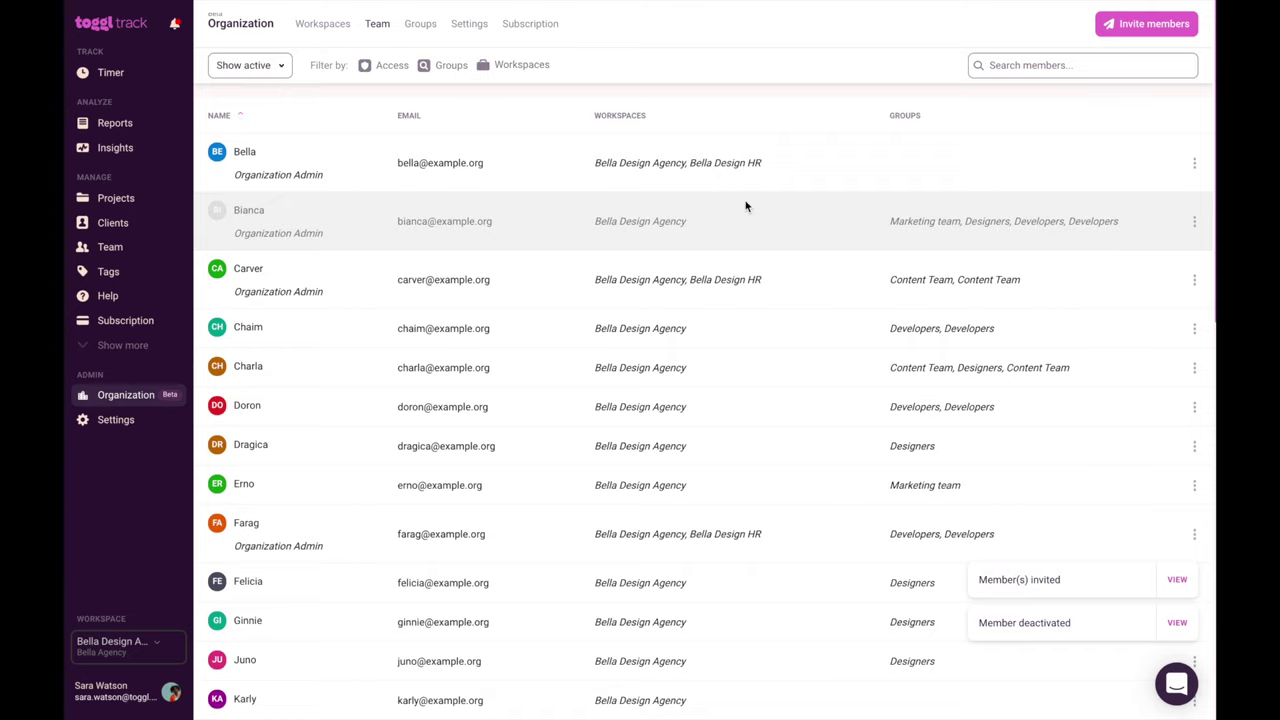
click(430, 33)
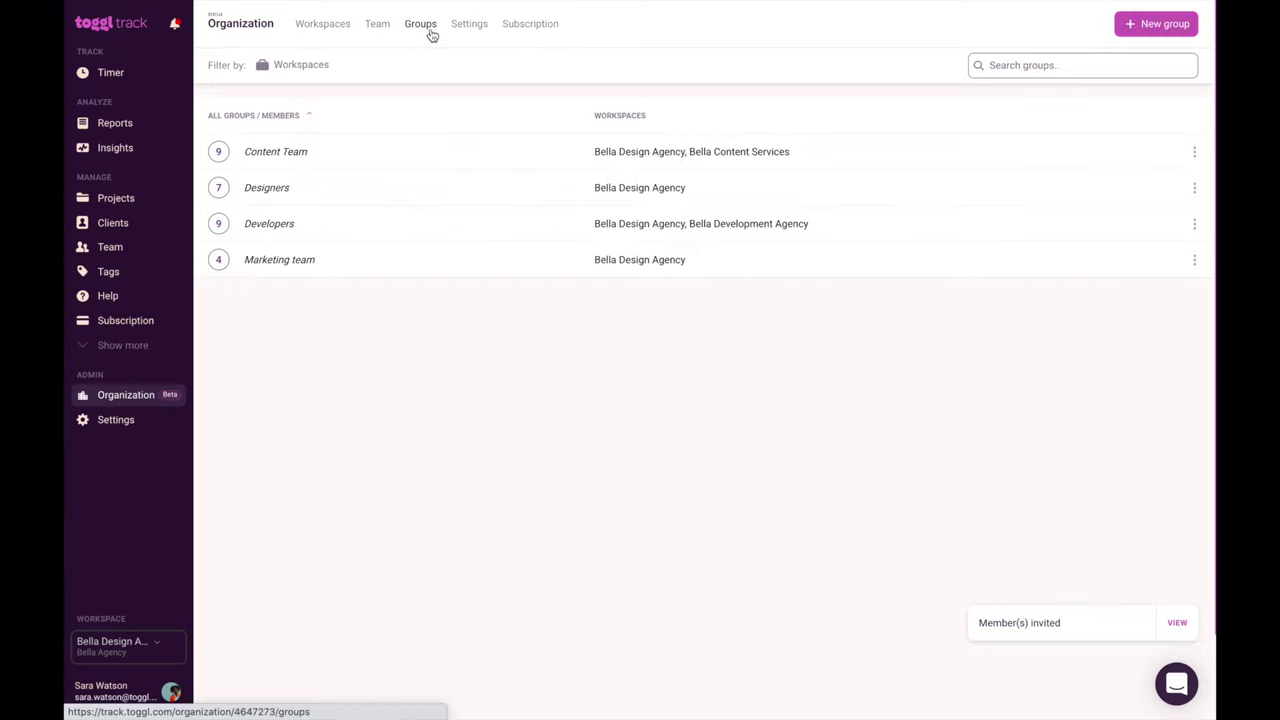
Step: Review the members of the Content Team and Designers groups
click(220, 153)
scroll(222, 300, down, 2)
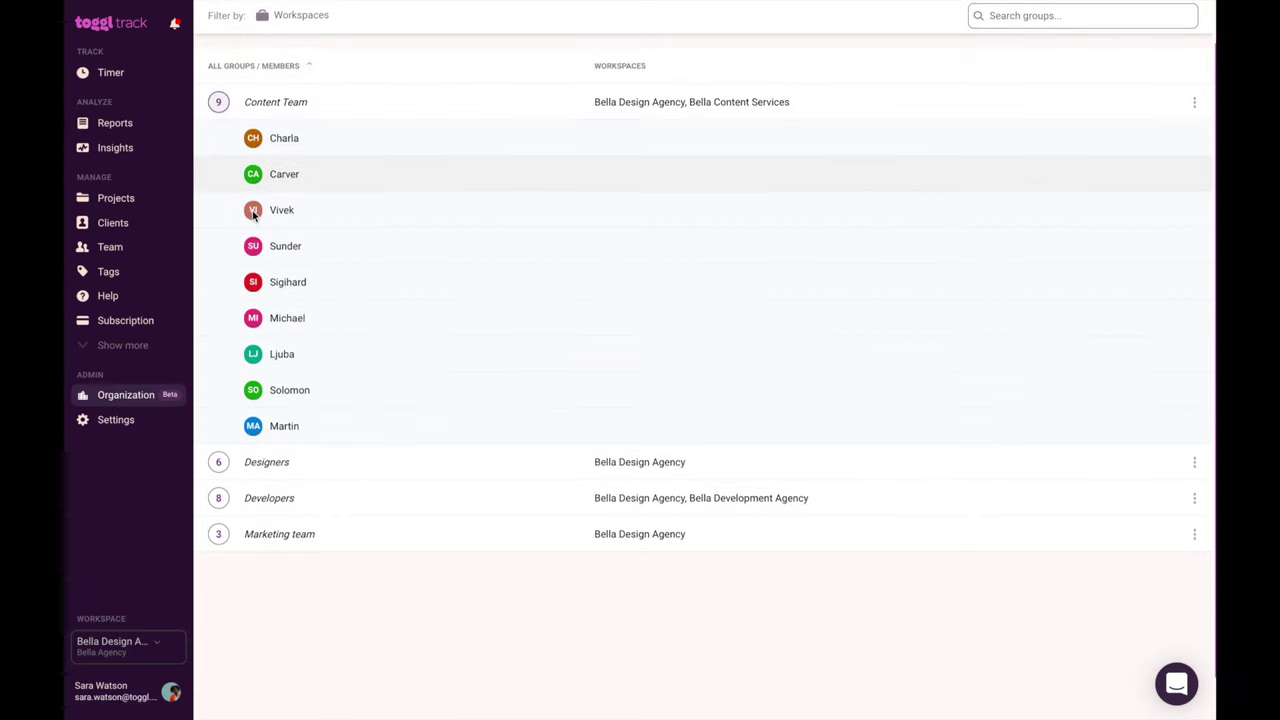
click(219, 413)
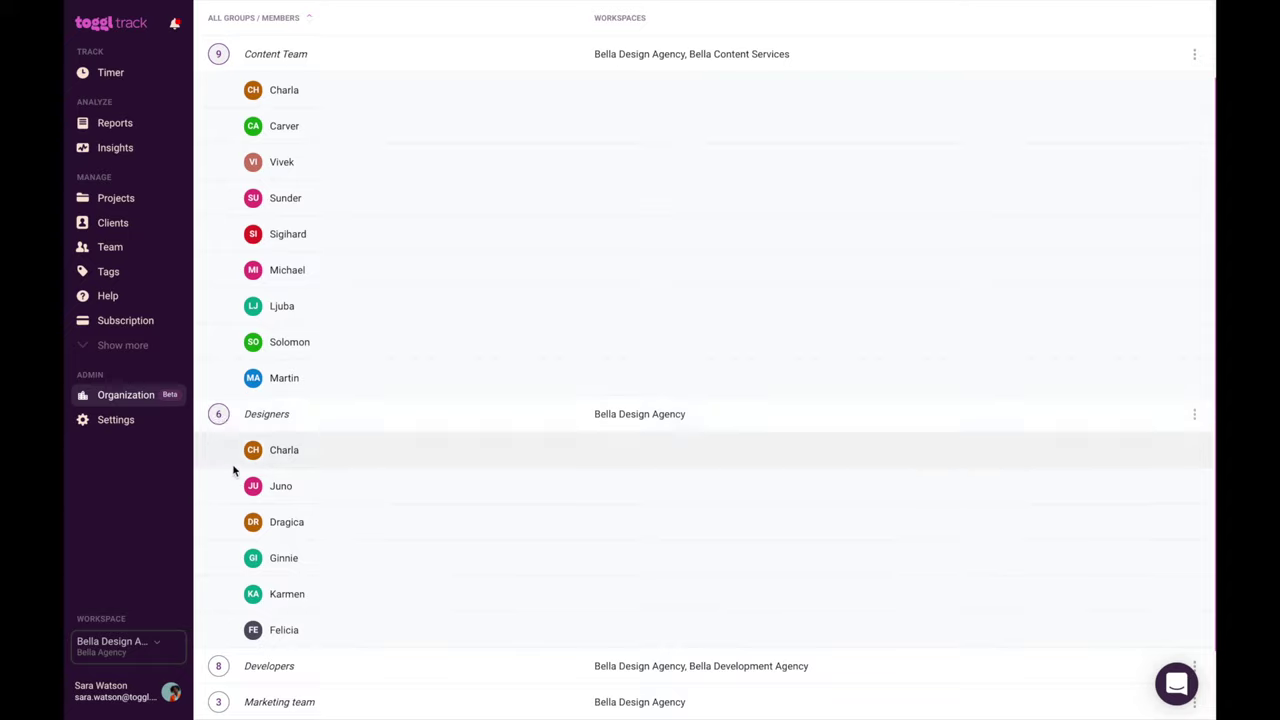
scroll(240, 400, up, 2)
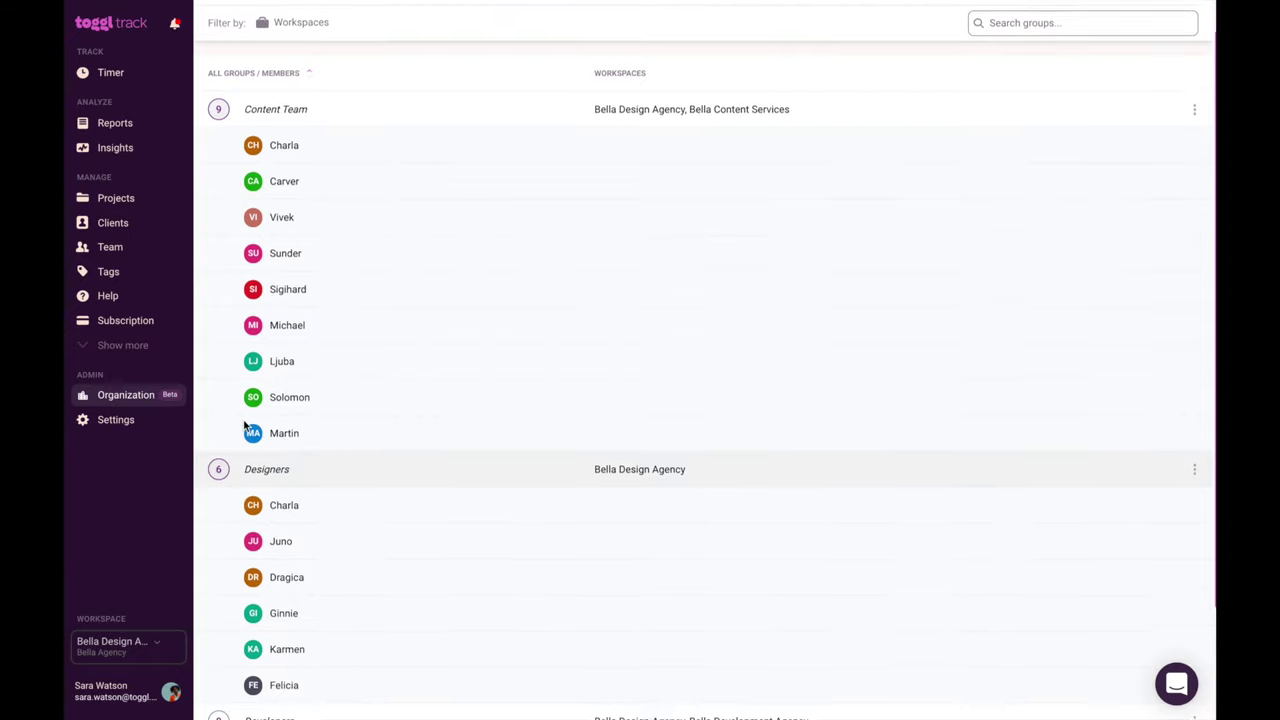
click(219, 151)
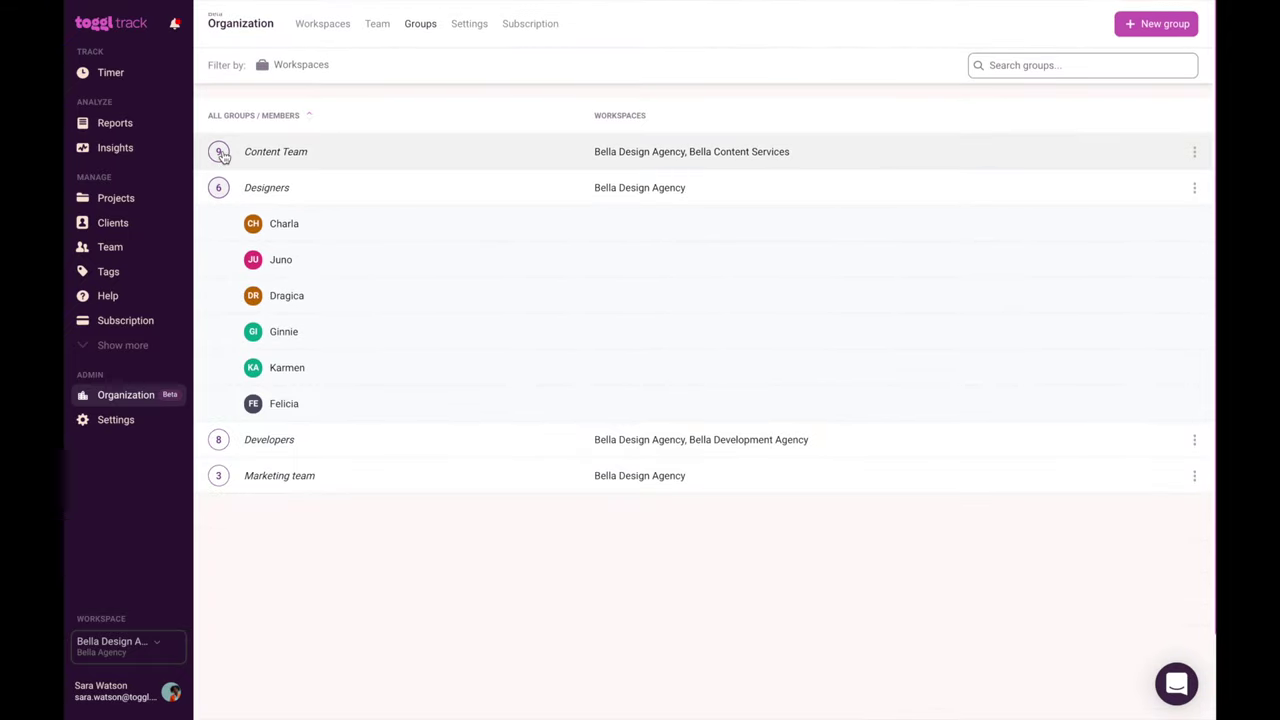
Step: Create a new group named Admin with two team members
click(1157, 27)
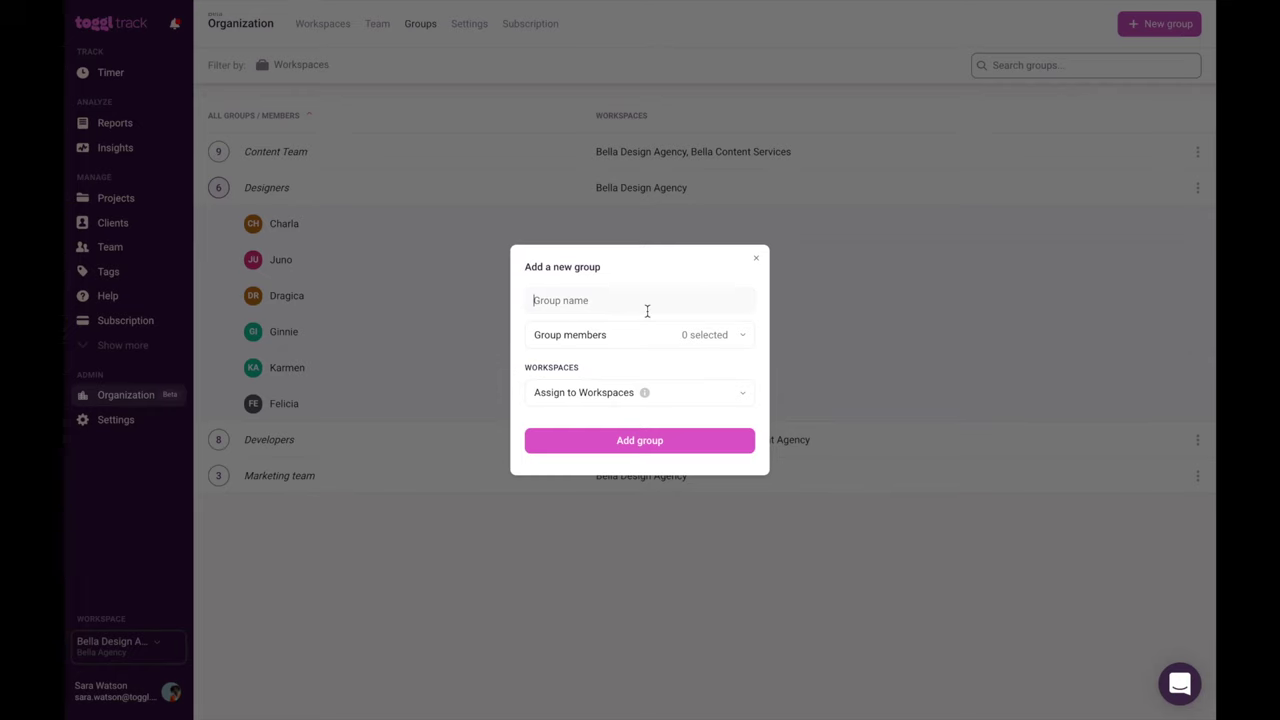
text(Admin)
click(677, 334)
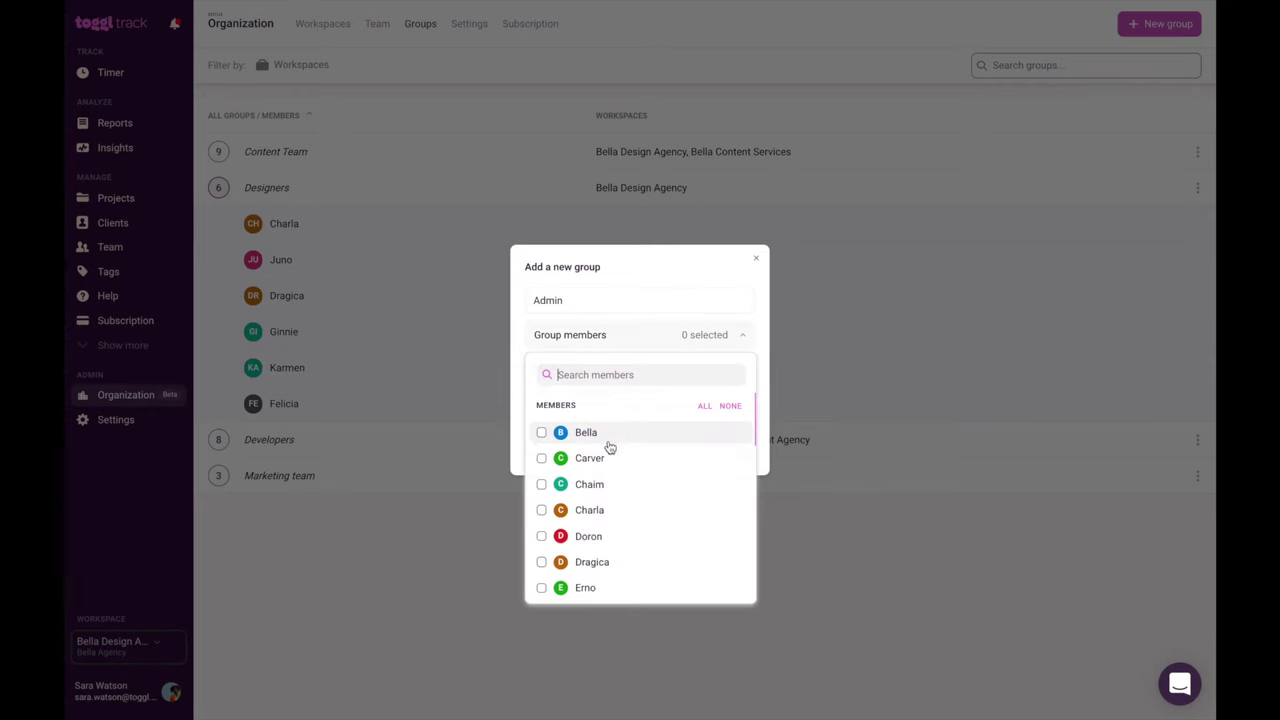
click(600, 434)
click(556, 458)
click(516, 449)
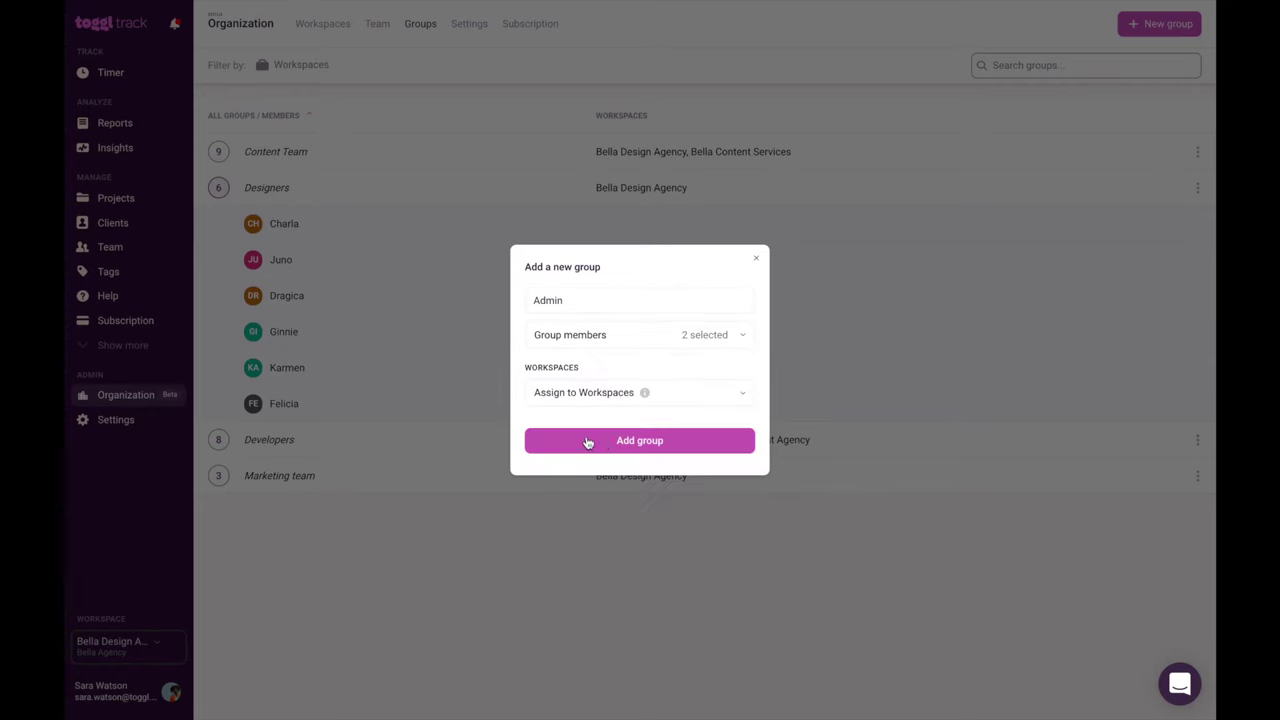
click(628, 449)
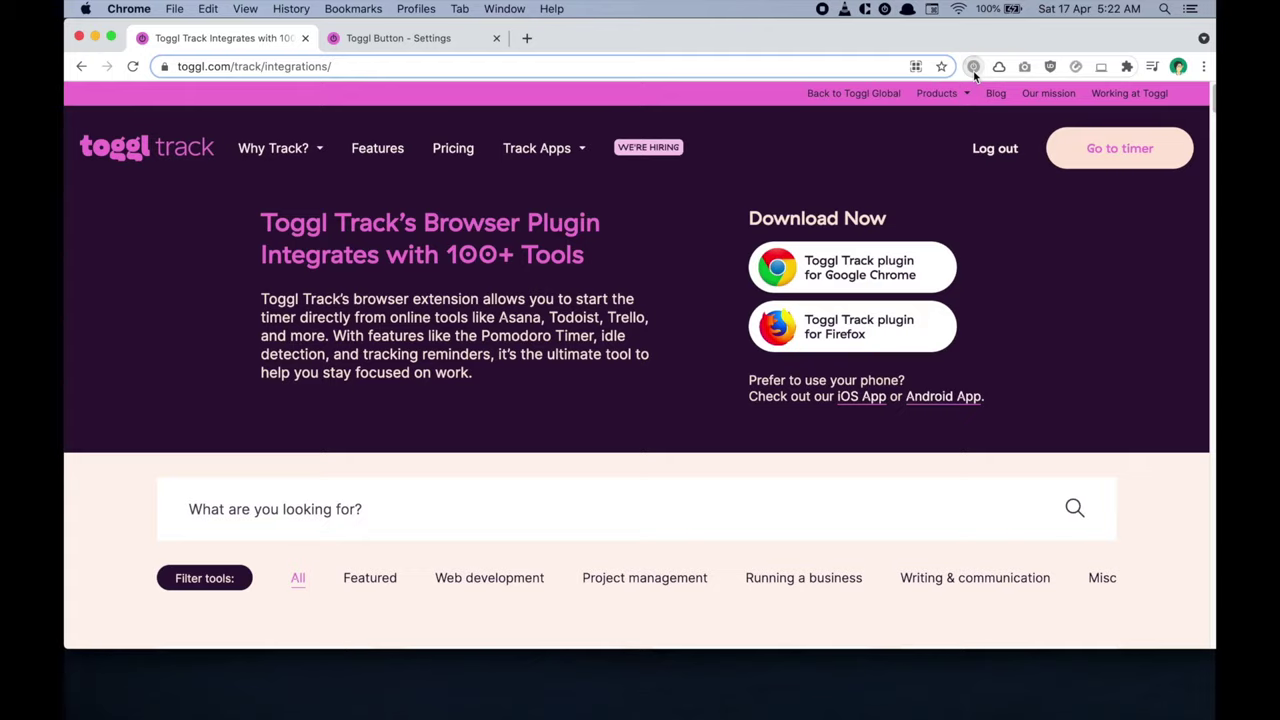
Step: Resume the QA Check timer, then enable Todoist in the extension's integration settings
click(973, 66)
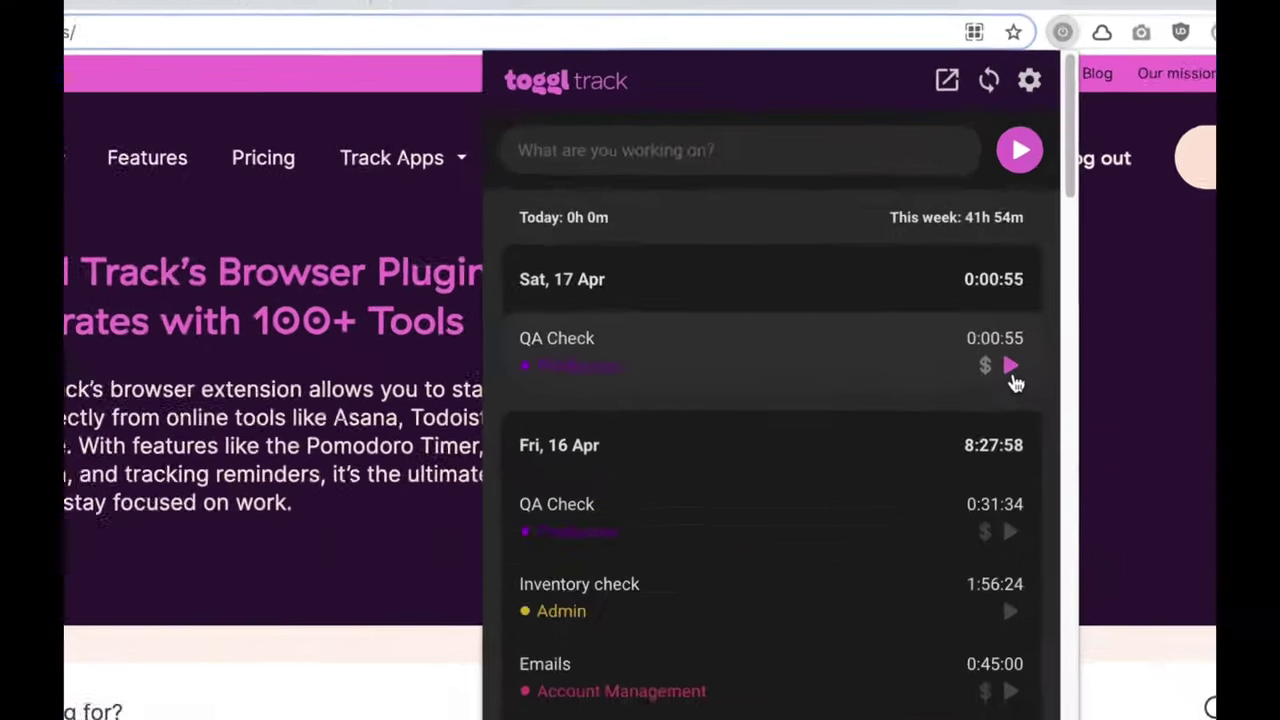
click(942, 285)
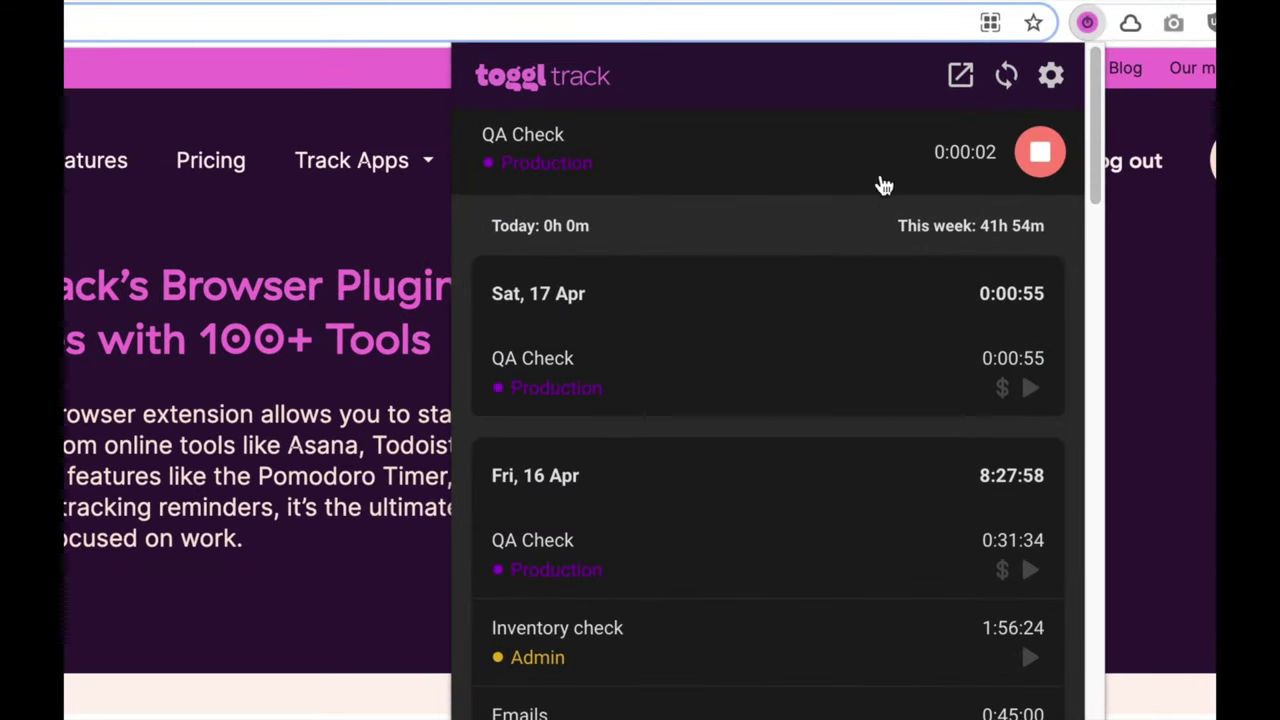
click(1050, 78)
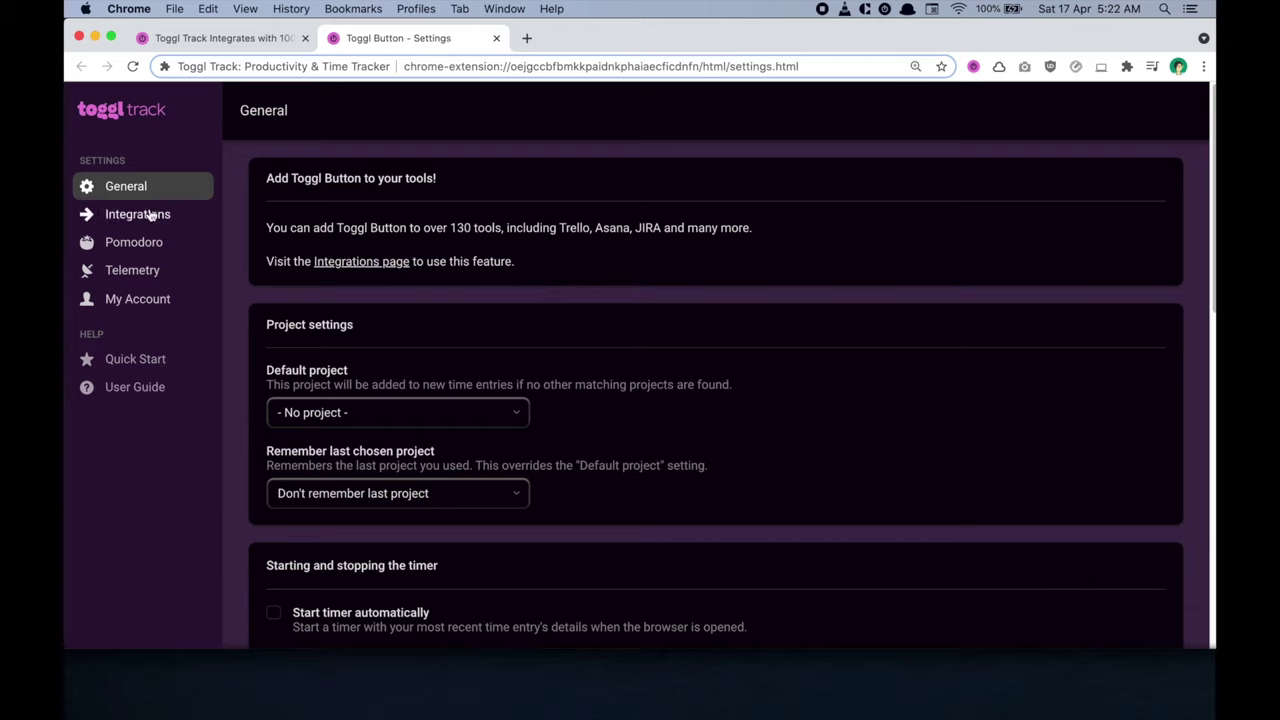
click(139, 215)
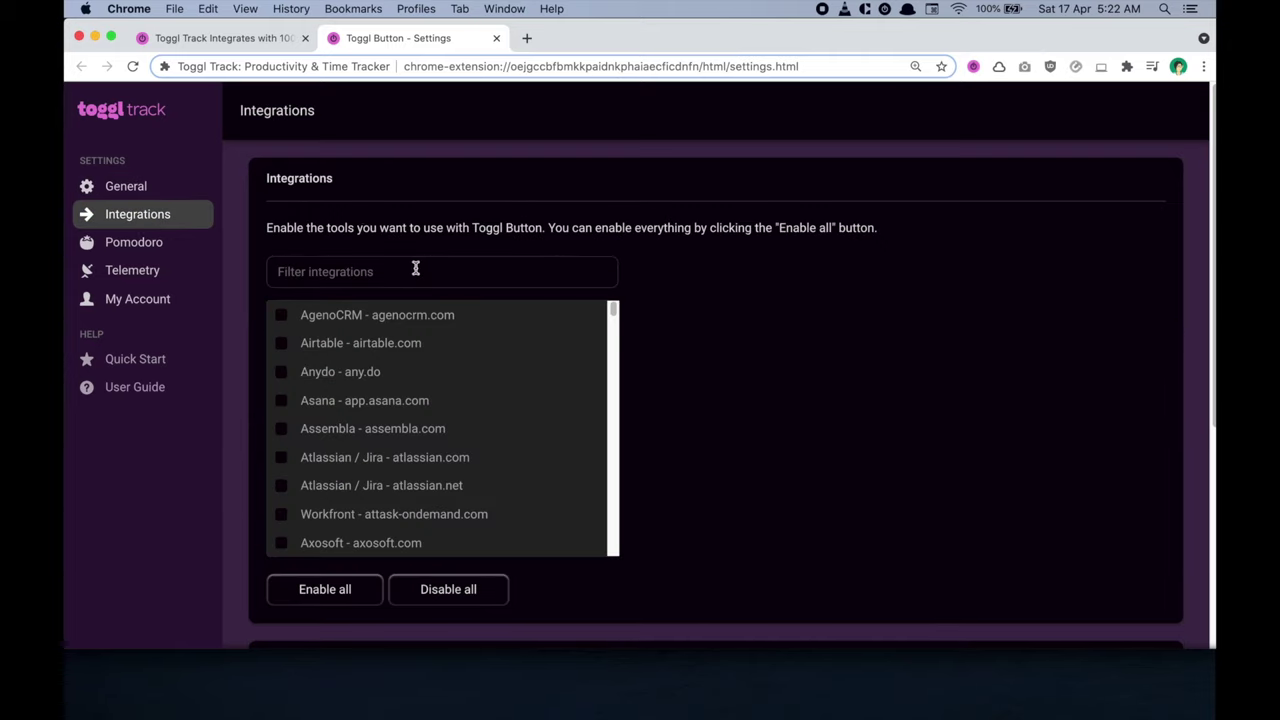
text(todoist)
click(399, 318)
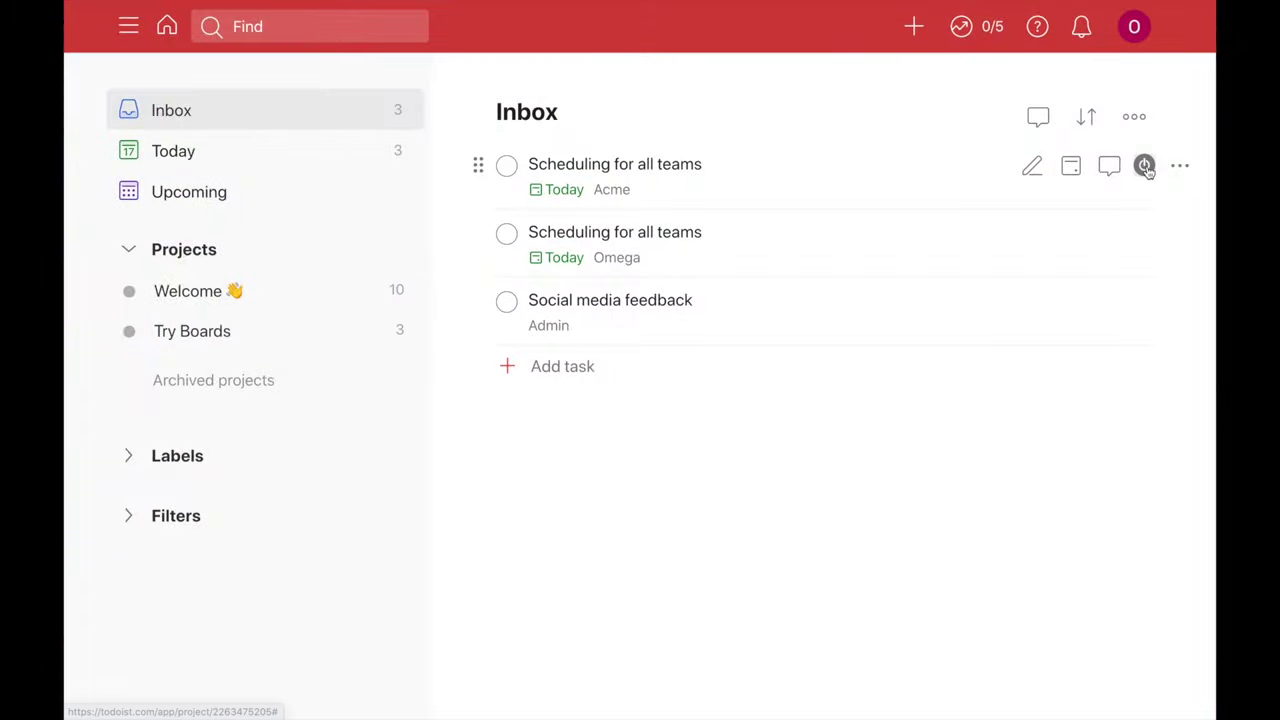
Step: Start a timer on 'Scheduling for all teams' under Acme Inc.'s Account Management project
click(1145, 166)
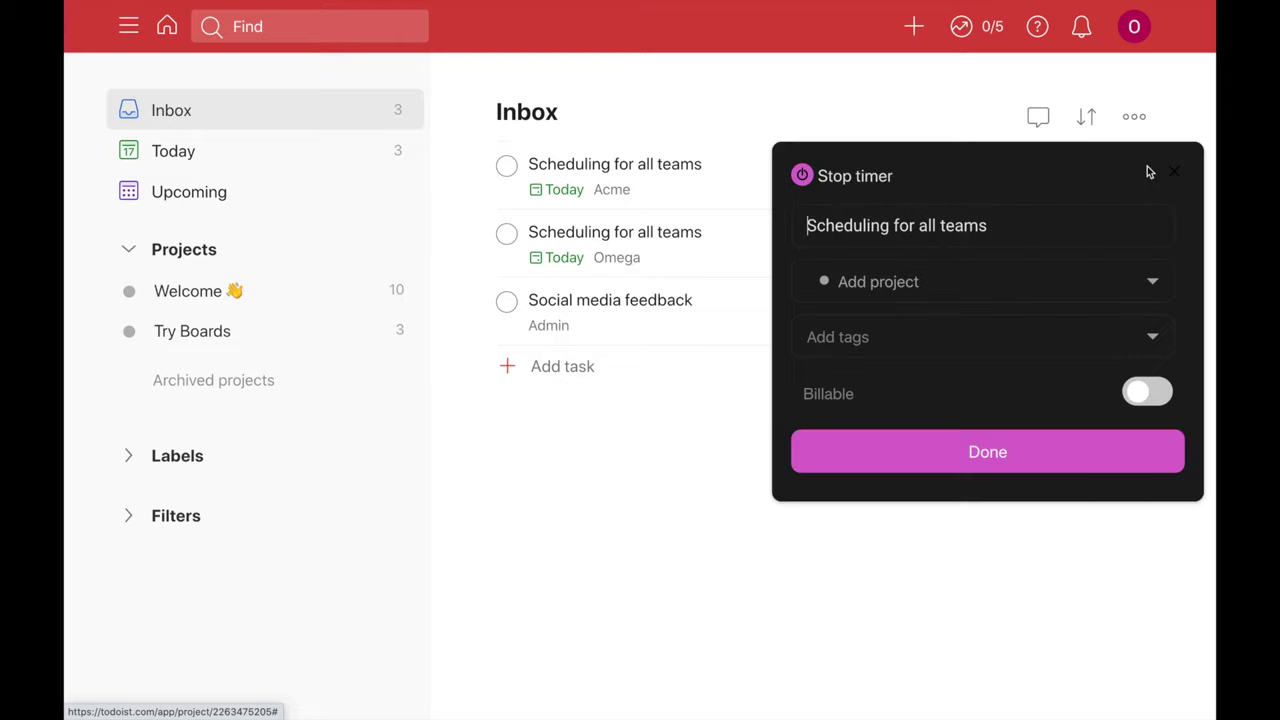
click(1036, 284)
text(acme)
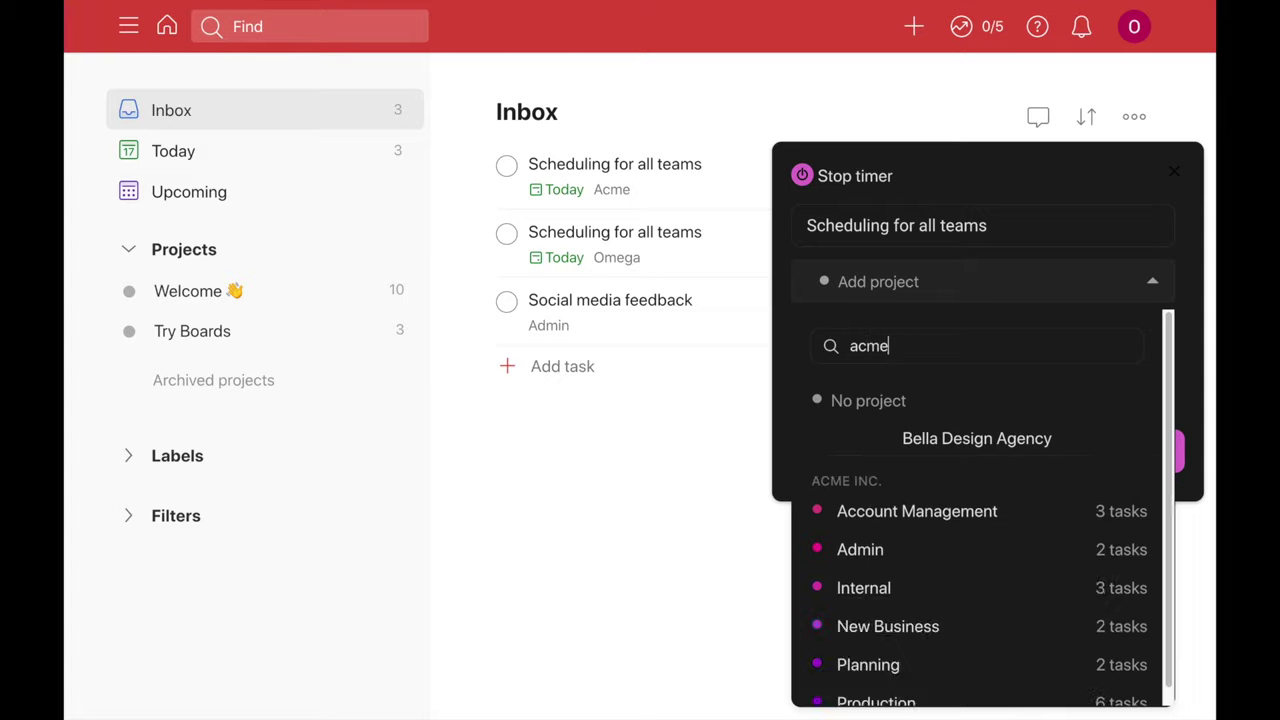
click(990, 515)
click(1024, 452)
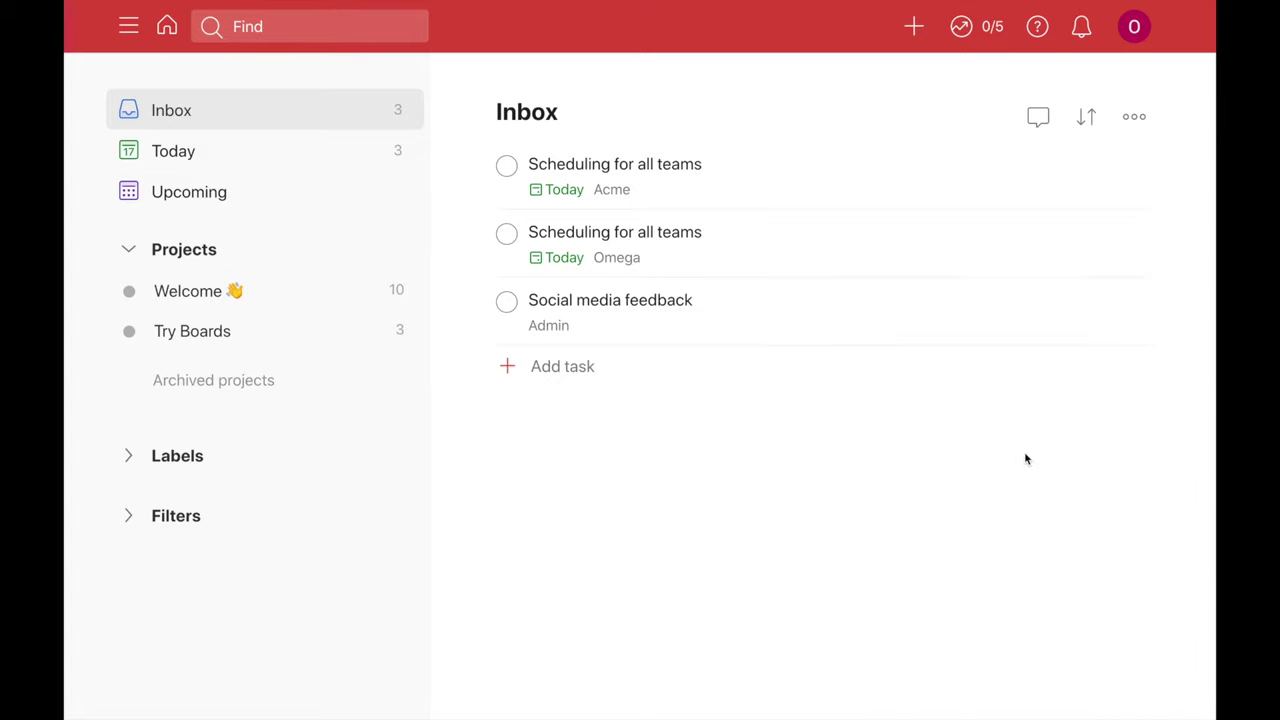